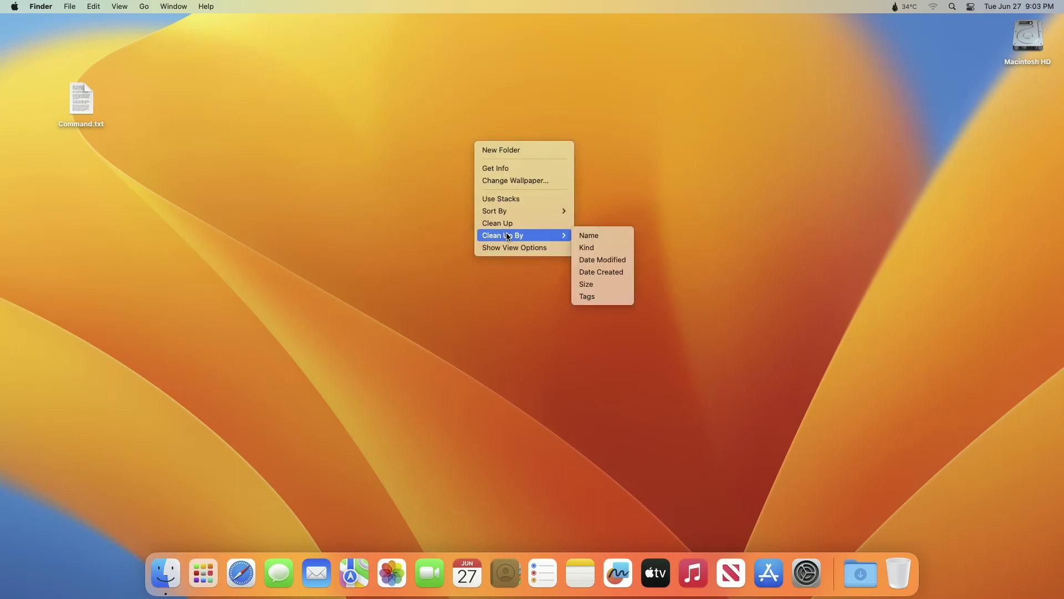
Clean up the desktop icons, then show Launchpad with the Install macOS Sonoma beta installer
{"action": "left_click", "coordinate": [508, 224]}
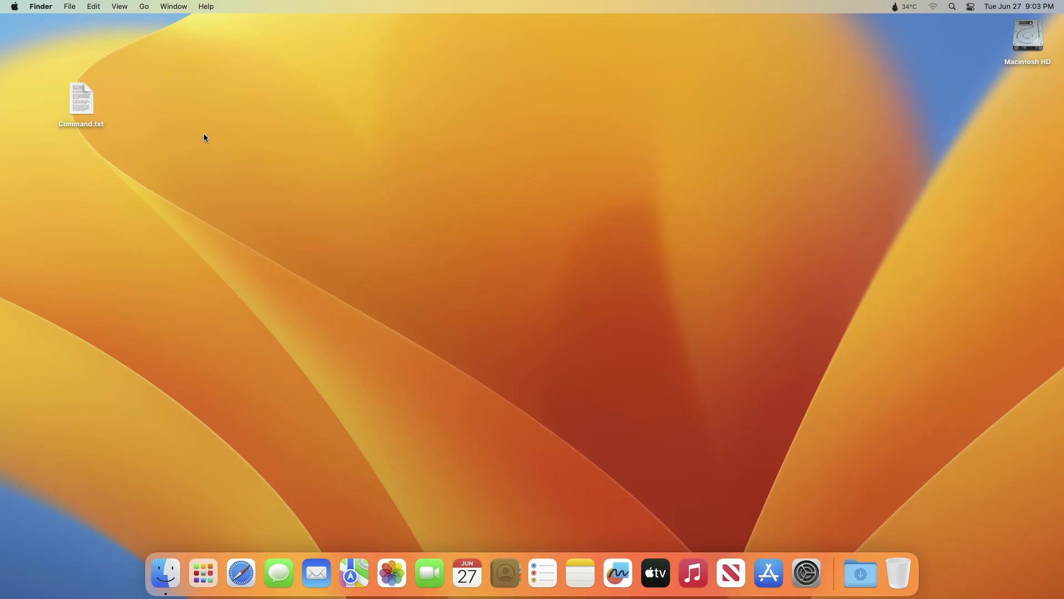
{"action": "left_click", "coordinate": [203, 573]}
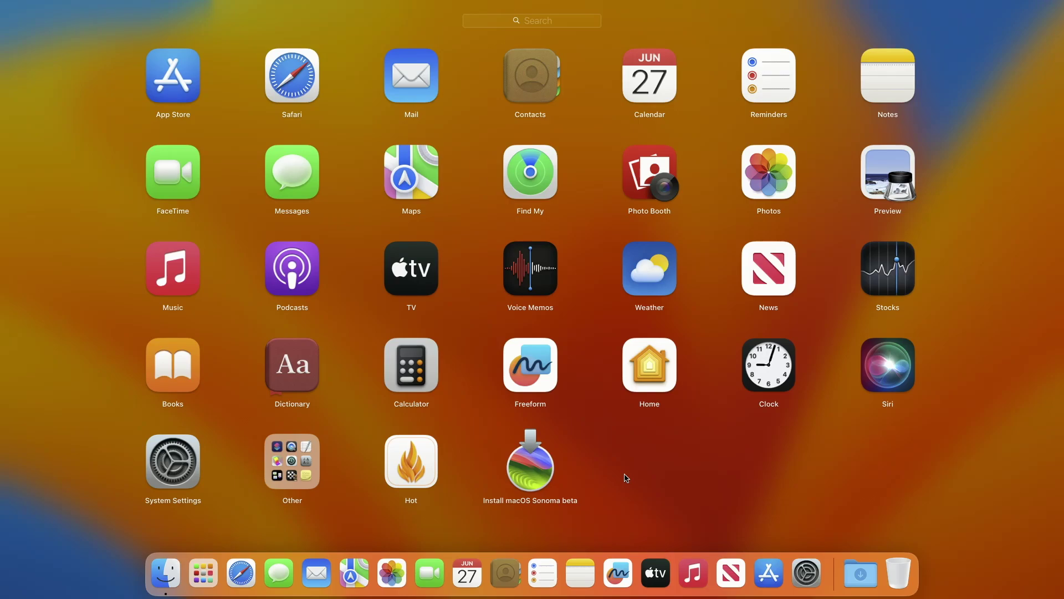
Leave Launchpad and Quick Look Command.txt to check the saved createinstallmedia command, then close it
{"action": "left_click", "coordinate": [626, 478]}
{"action": "left_click", "coordinate": [88, 125]}
{"action": "key", "text": "space"}
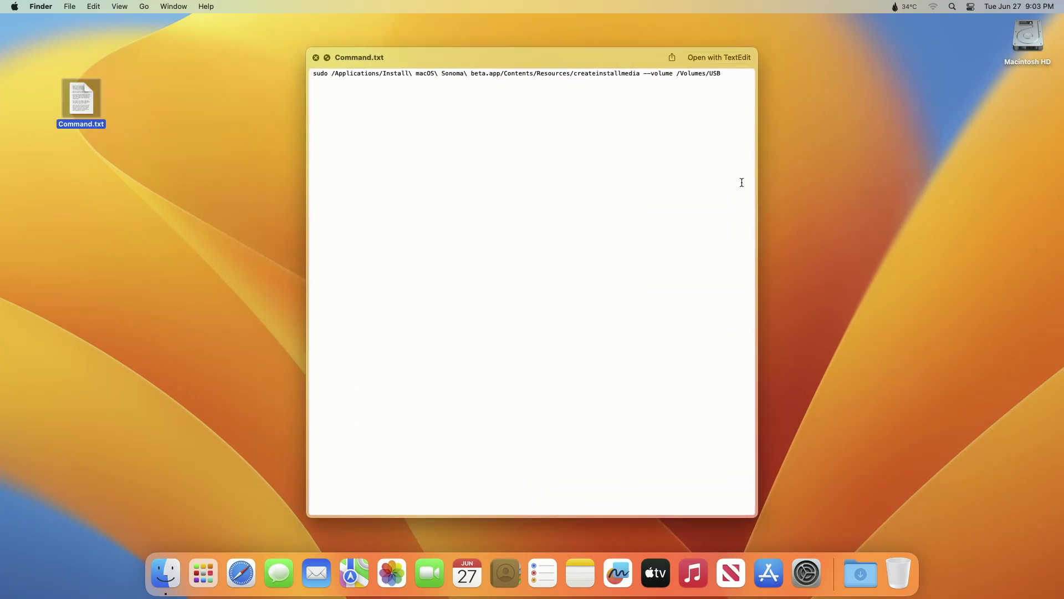
{"action": "key", "text": "space"}
{"action": "left_click", "coordinate": [501, 213]}
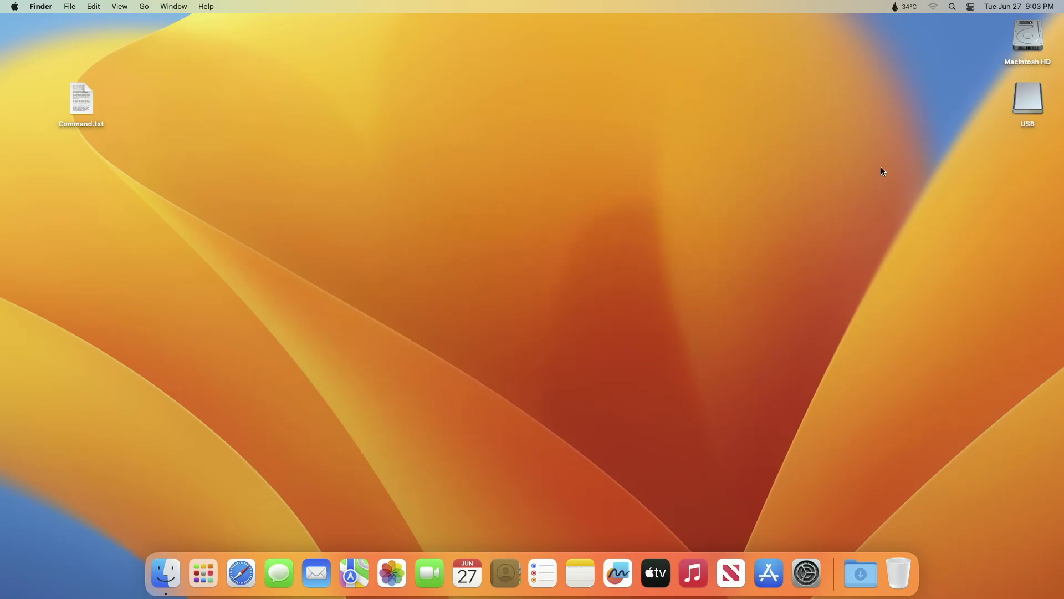
Launch Disk Utility via Spotlight, show all devices, and select the USB SanDisk disk
{"action": "key", "text": "super+space"}
{"action": "type", "text": "disku"}
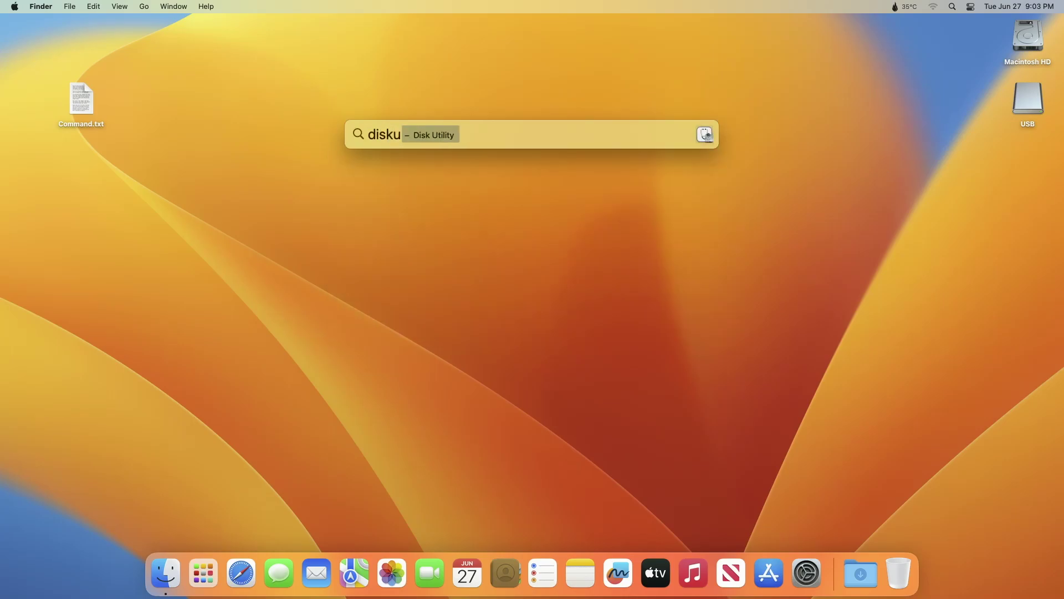
{"action": "type", "text": "til"}
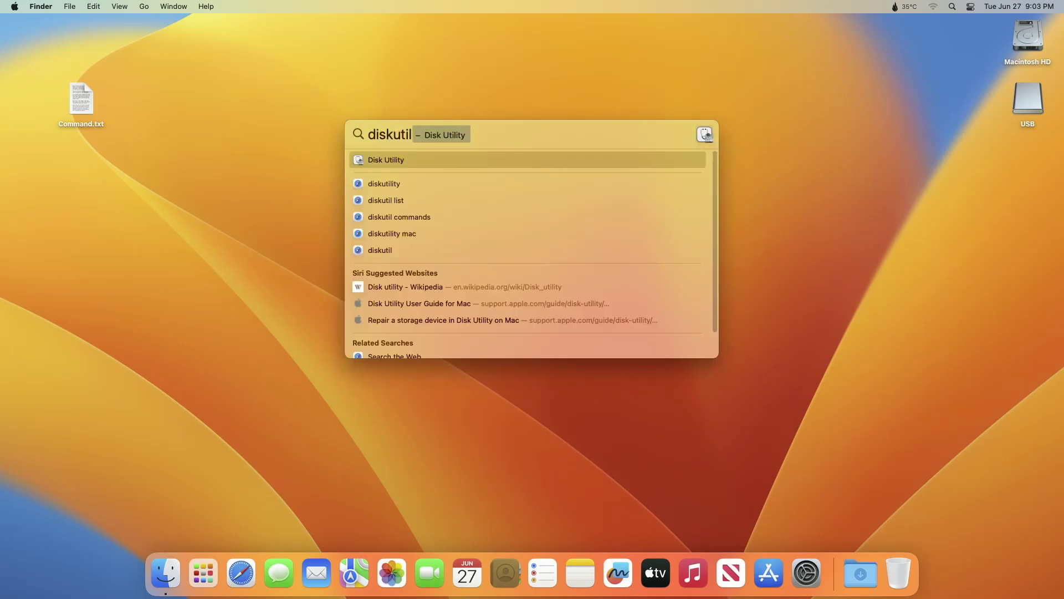
{"action": "key", "text": "Return"}
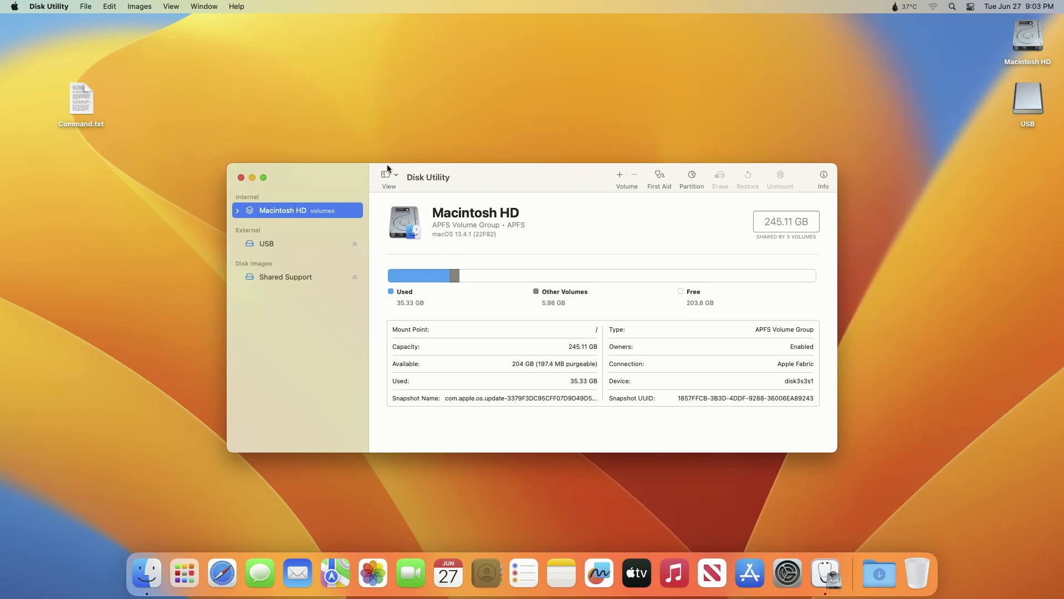
{"action": "left_click", "coordinate": [389, 174]}
{"action": "left_click", "coordinate": [395, 219]}
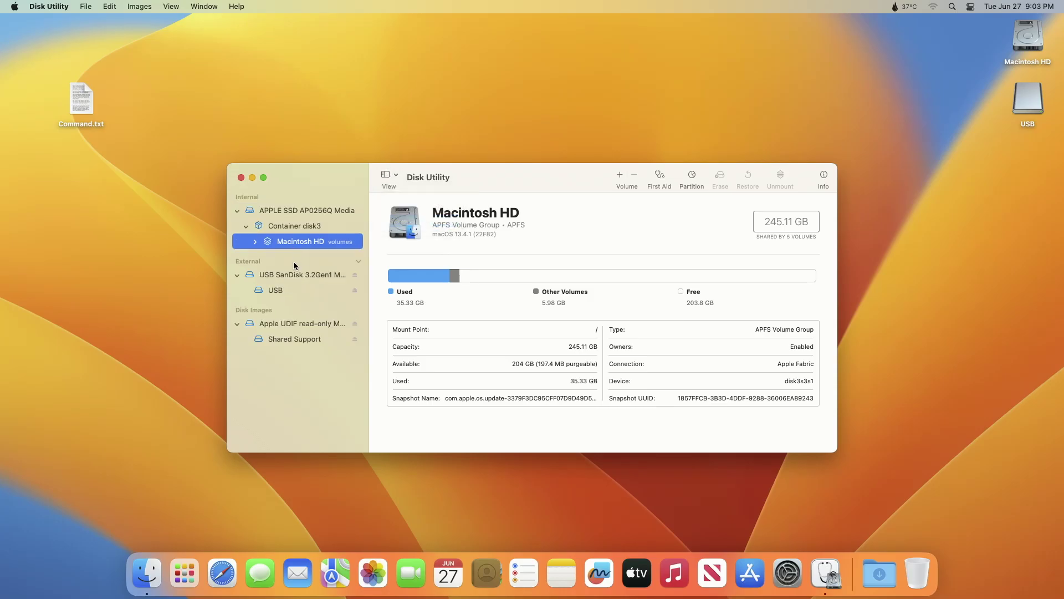
{"action": "left_click", "coordinate": [294, 275]}
Erase the SanDisk drive as 'USB' in Mac OS Extended (Journaled) format
{"action": "left_click", "coordinate": [730, 177]}
{"action": "type", "text": "USB"}
{"action": "left_click", "coordinate": [614, 320]}
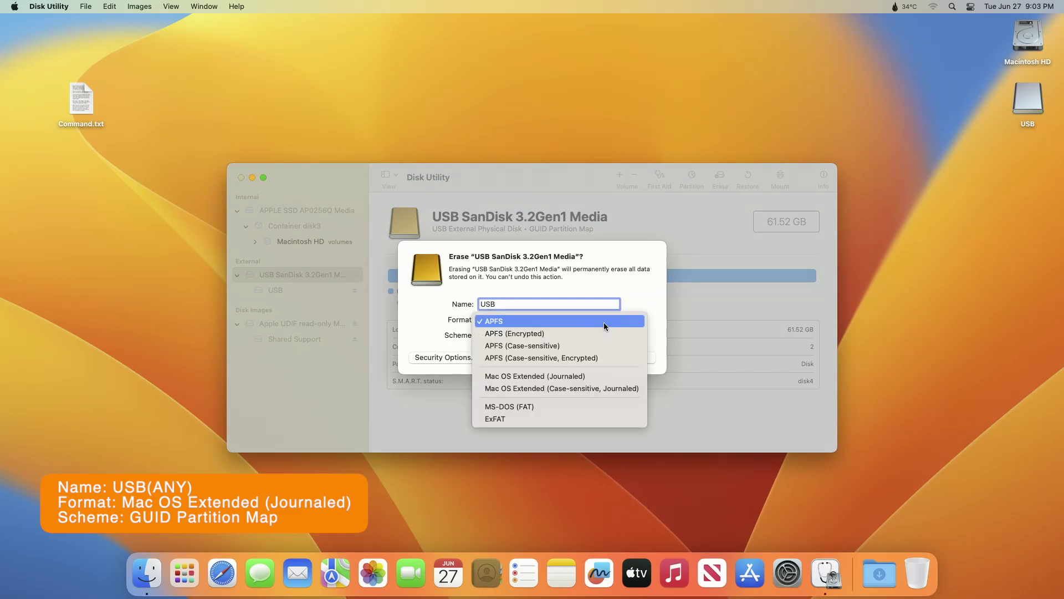
{"action": "left_click", "coordinate": [583, 377]}
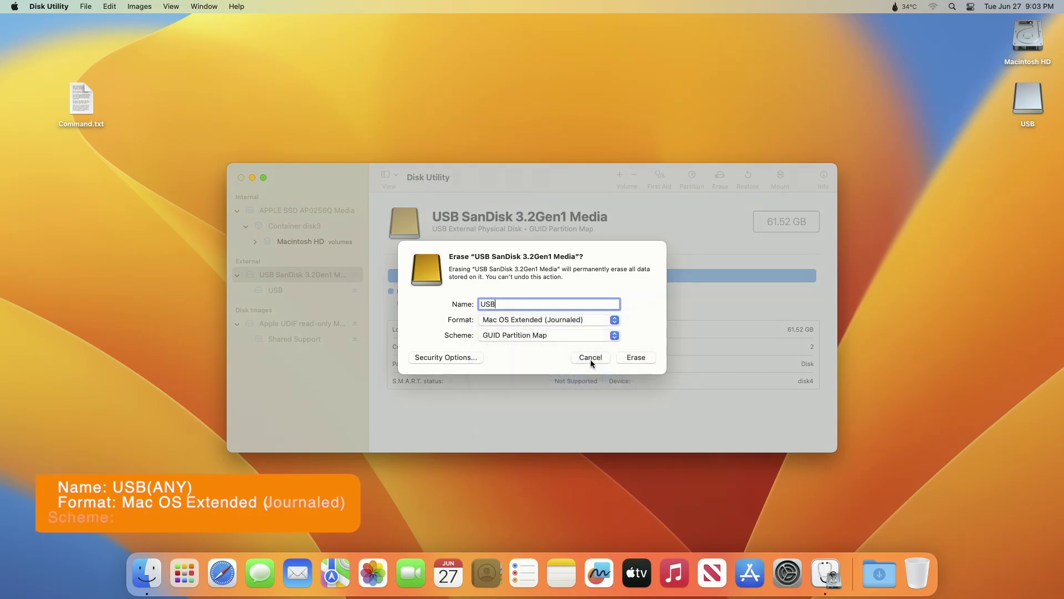
{"action": "left_click", "coordinate": [633, 360]}
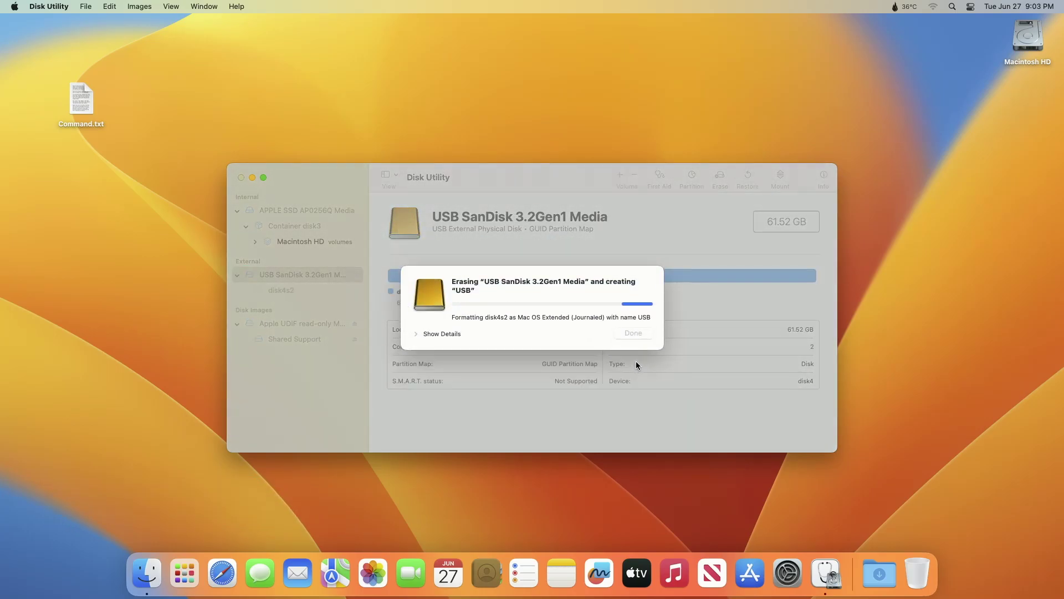
{"action": "left_click", "coordinate": [439, 334]}
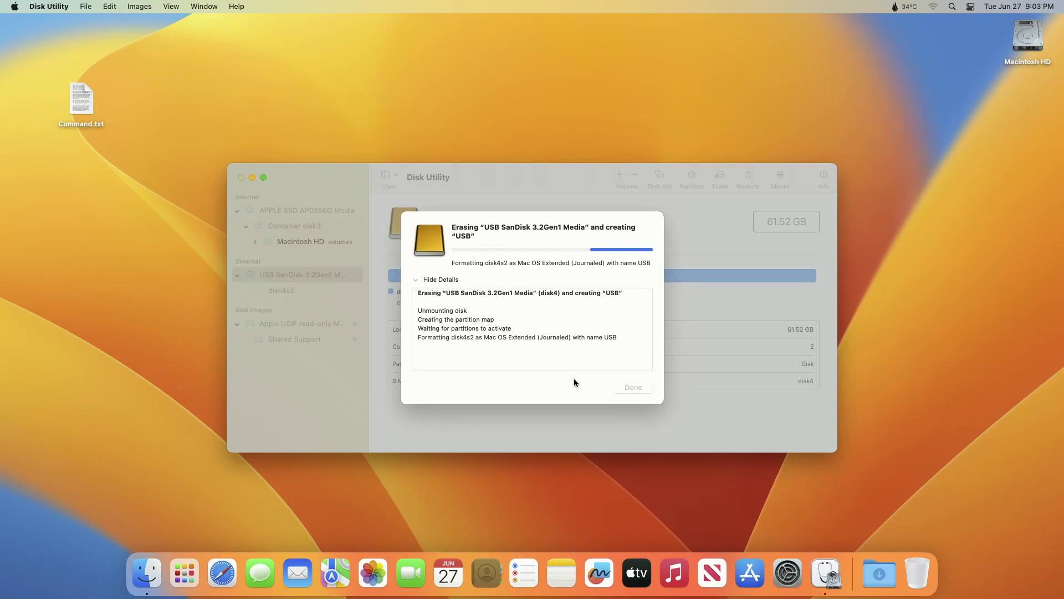
{"action": "left_click", "coordinate": [629, 387]}
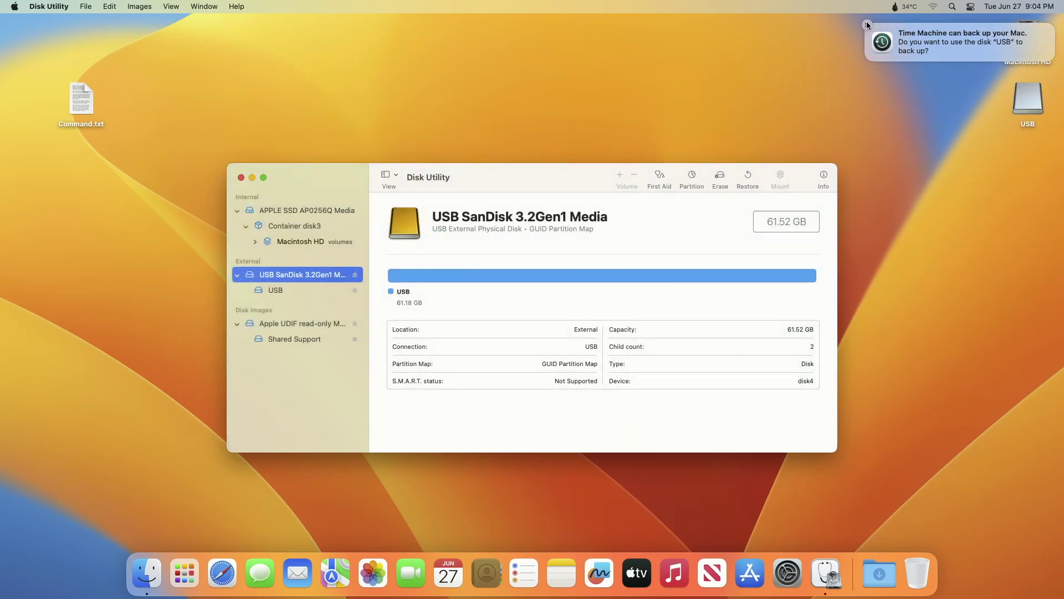
Dismiss the Time Machine prompt, quit Disk Utility, and copy the command from Command.txt
{"action": "left_click", "coordinate": [867, 24]}
{"action": "key", "text": "super+q"}
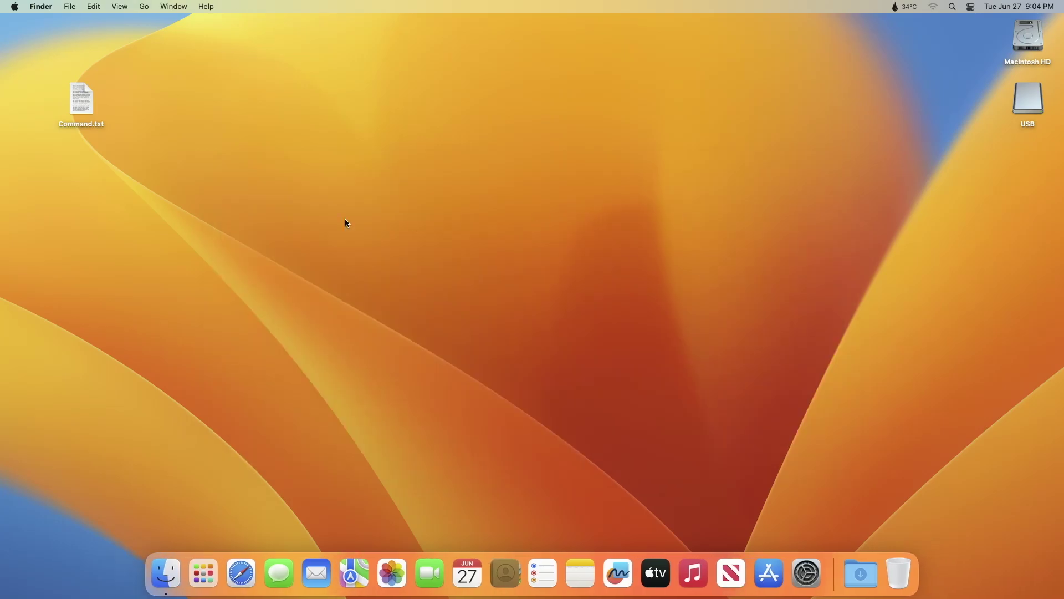
{"action": "key", "text": "space"}
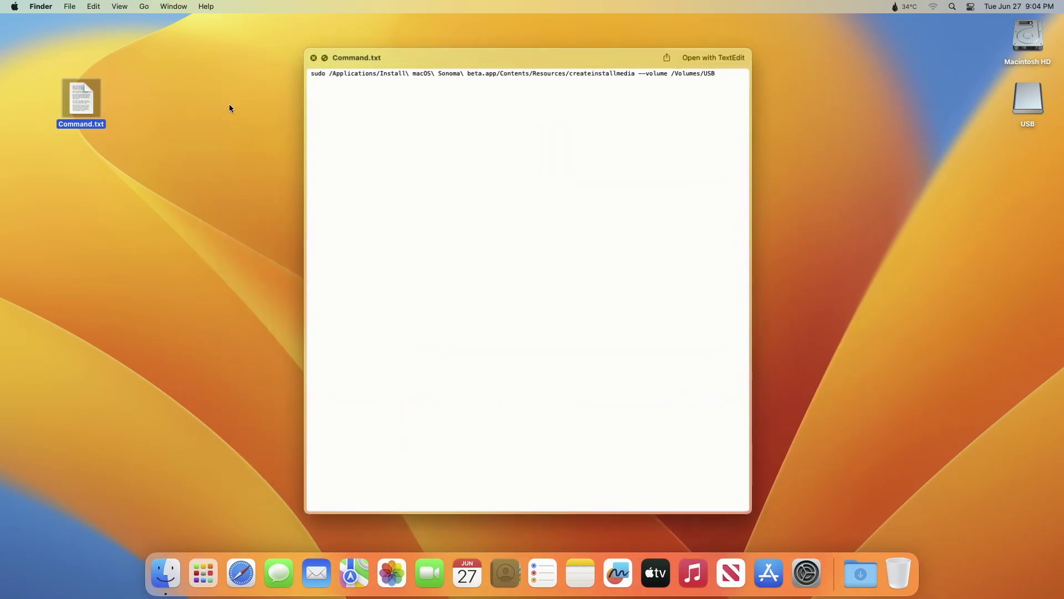
{"action": "key", "text": "super+a"}
{"action": "key", "text": "super+c"}
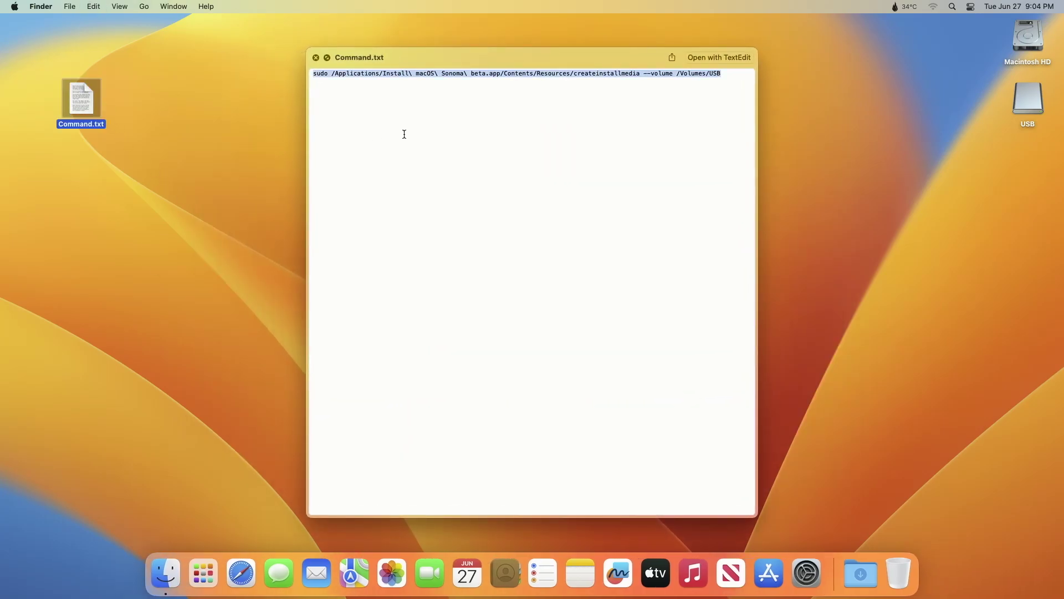
{"action": "key", "text": "space"}
Run the pasted createinstallmedia command in Terminal, entering the password and confirming with y
{"action": "key", "text": "super+space"}
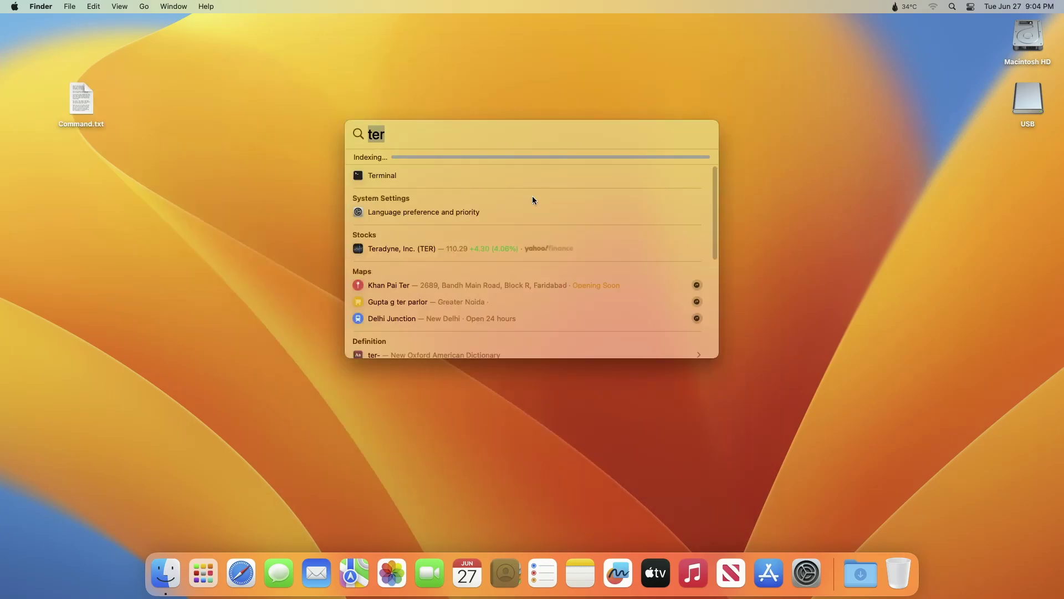
{"action": "type", "text": "terminal"}
{"action": "key", "text": "Return"}
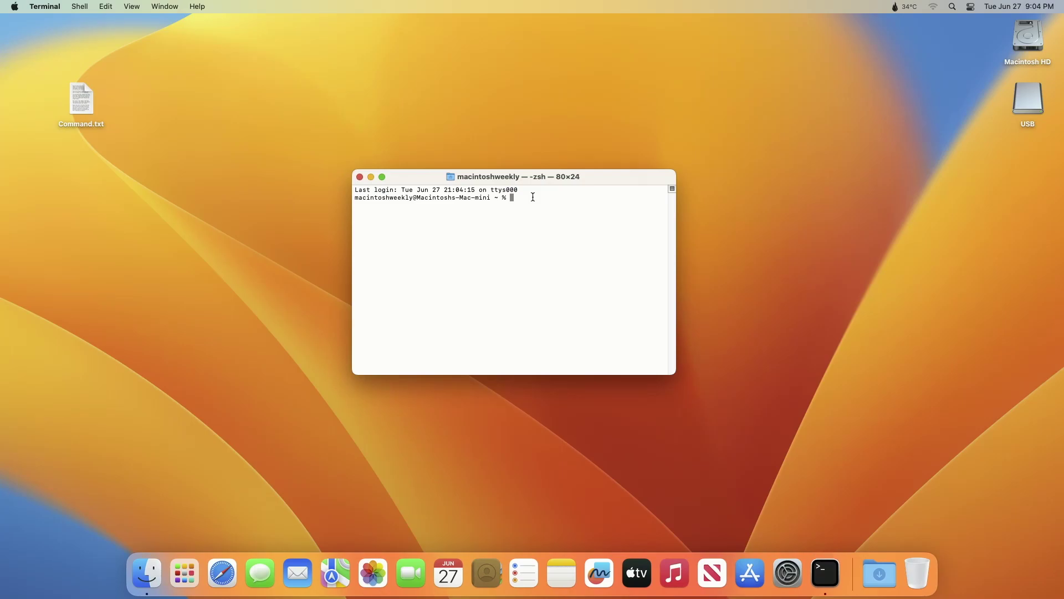
{"action": "key", "text": "super+v"}
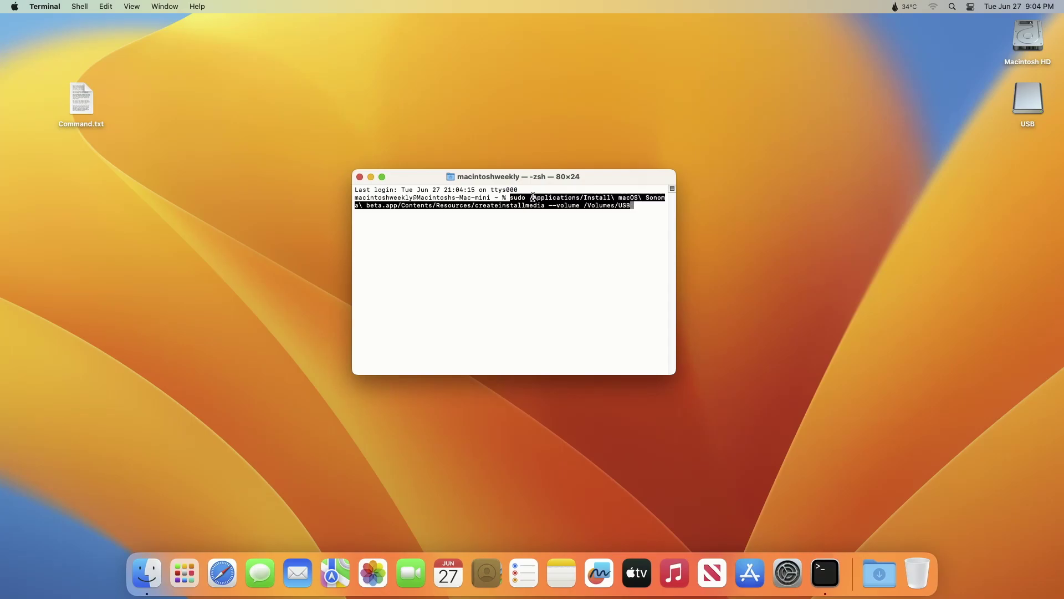
{"action": "key", "text": "Return"}
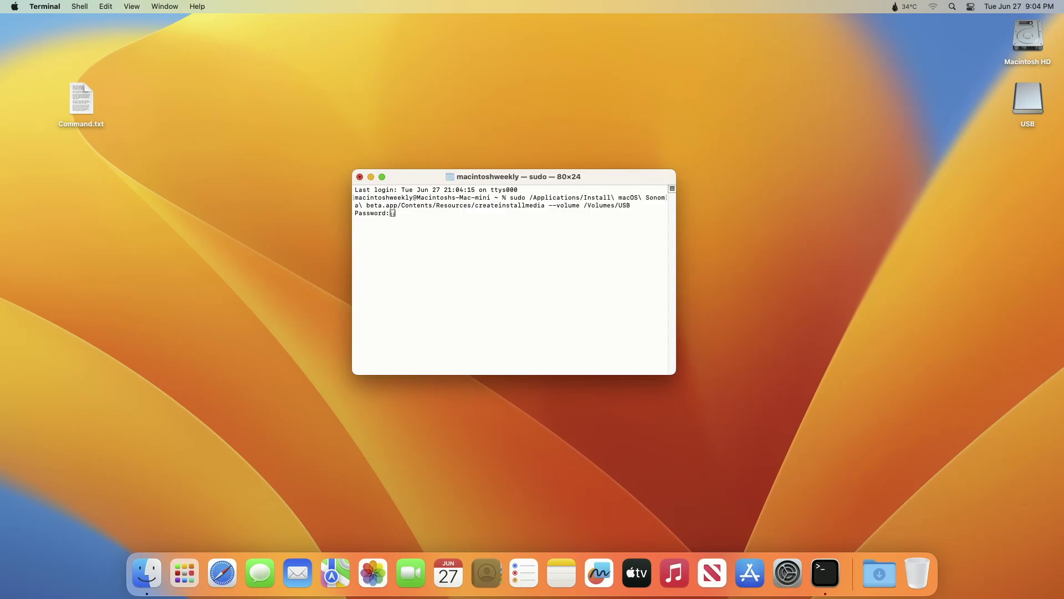
{"action": "key", "text": "Return"}
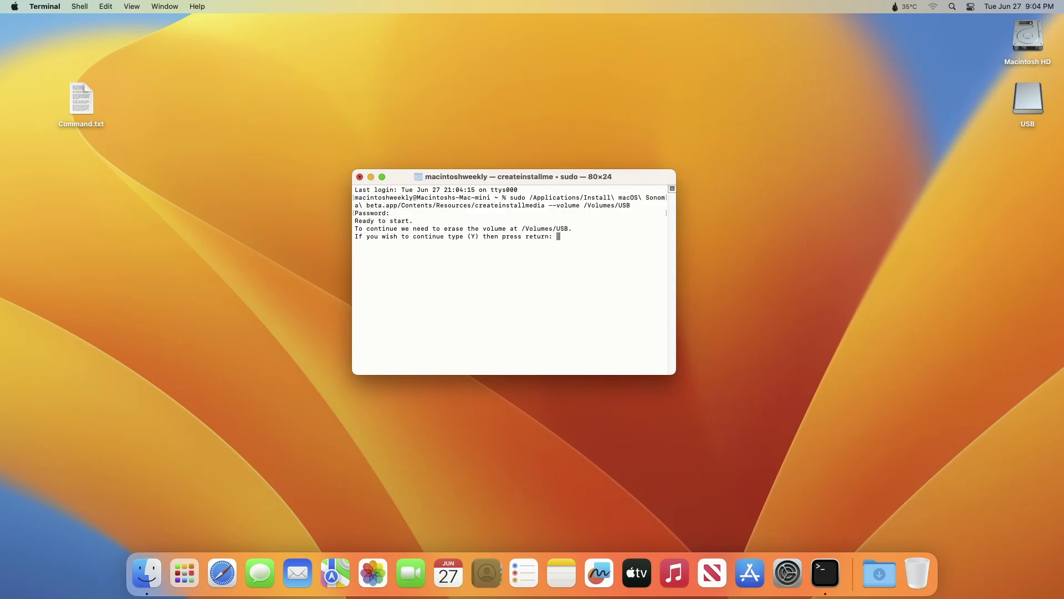
{"action": "type", "text": "y"}
{"action": "key", "text": "Return"}
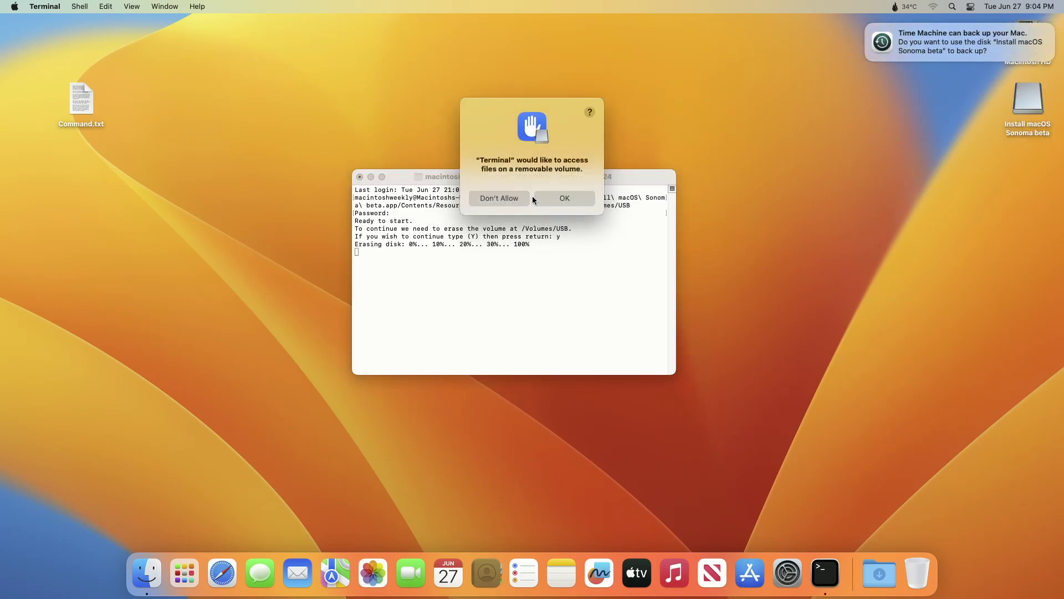
Allow Terminal access to the removable volume and dismiss the Time Machine backup prompt
{"action": "left_click", "coordinate": [566, 201]}
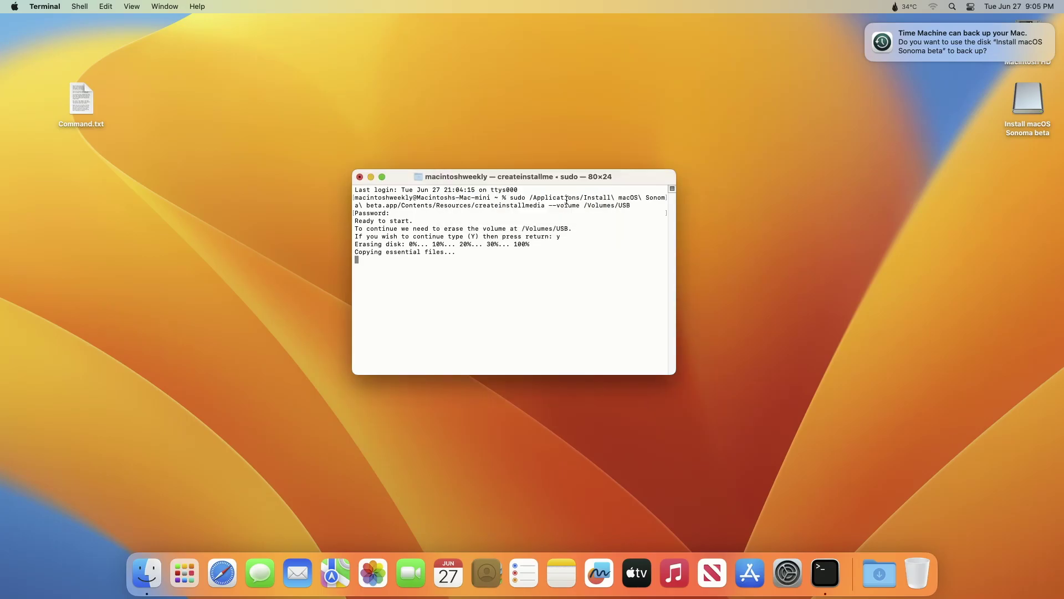
{"action": "left_click", "coordinate": [866, 25]}
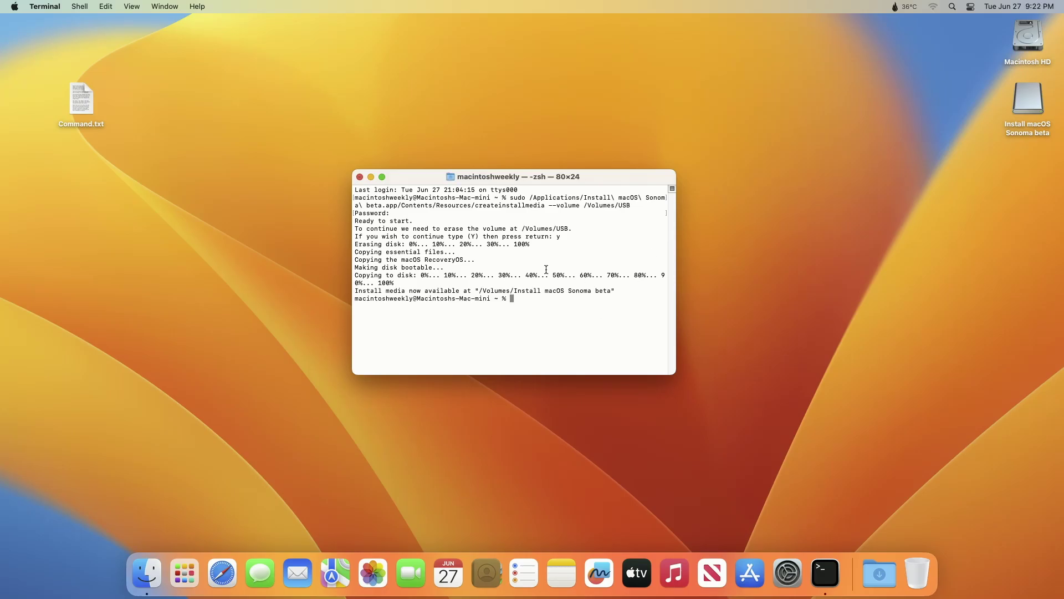
Quit Terminal and restart the Mac from the Apple menu
{"action": "key", "text": "super+q"}
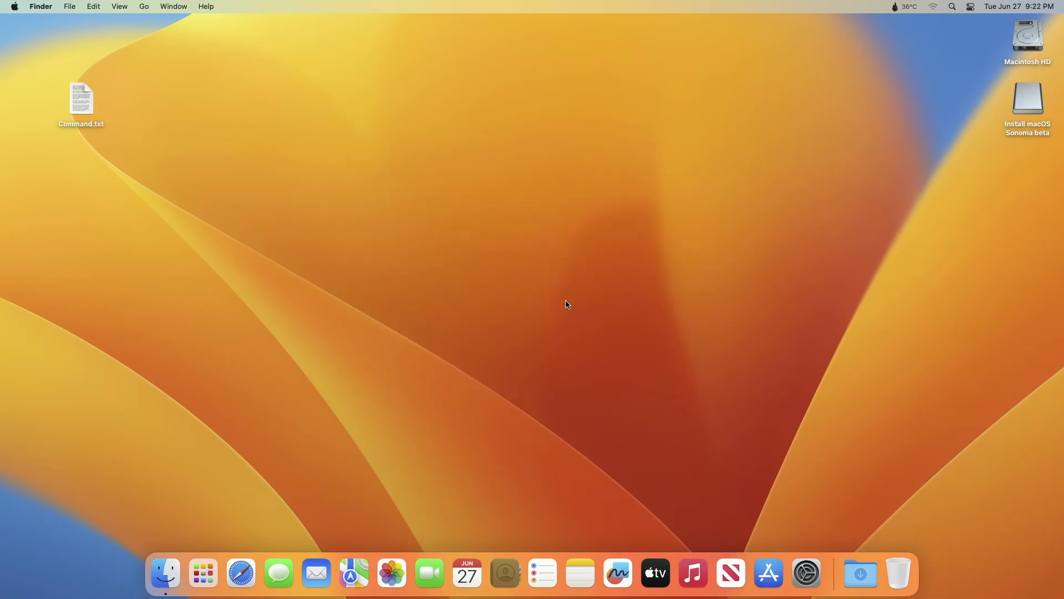
{"action": "left_click", "coordinate": [8, 6]}
{"action": "left_click", "coordinate": [22, 122]}
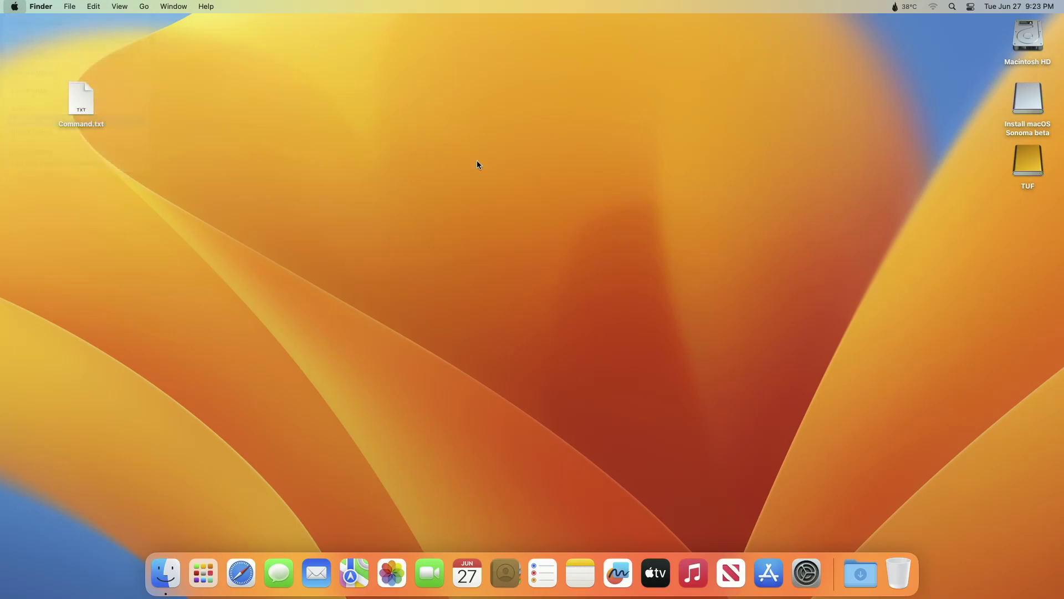
{"action": "left_click", "coordinate": [618, 204]}
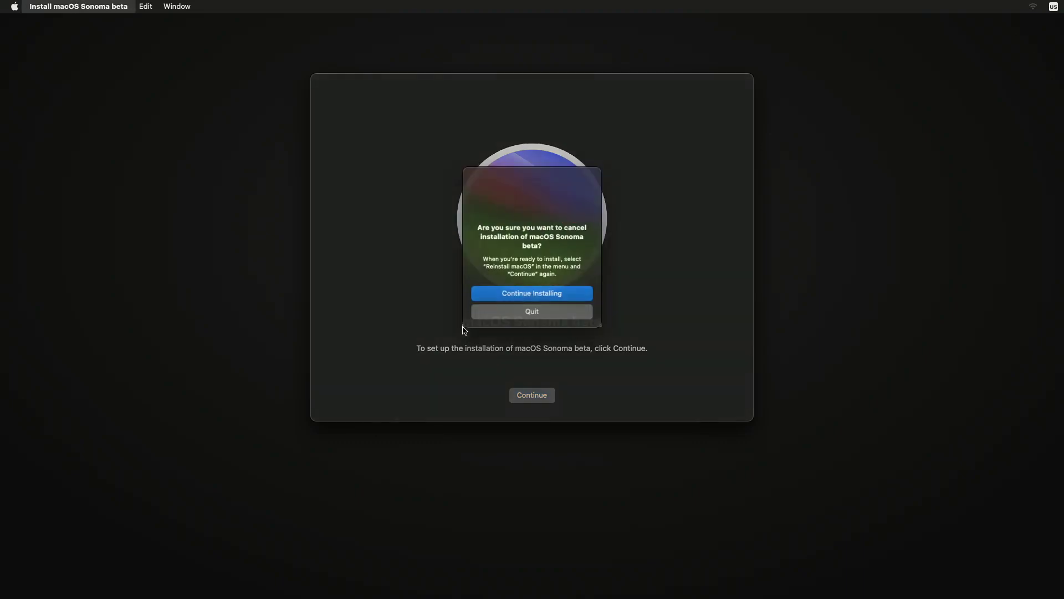
Quit the installer, launch Disk Utility from Recovery, show all devices, and select the TUF ESD-T1A drive
{"action": "left_click", "coordinate": [492, 319]}
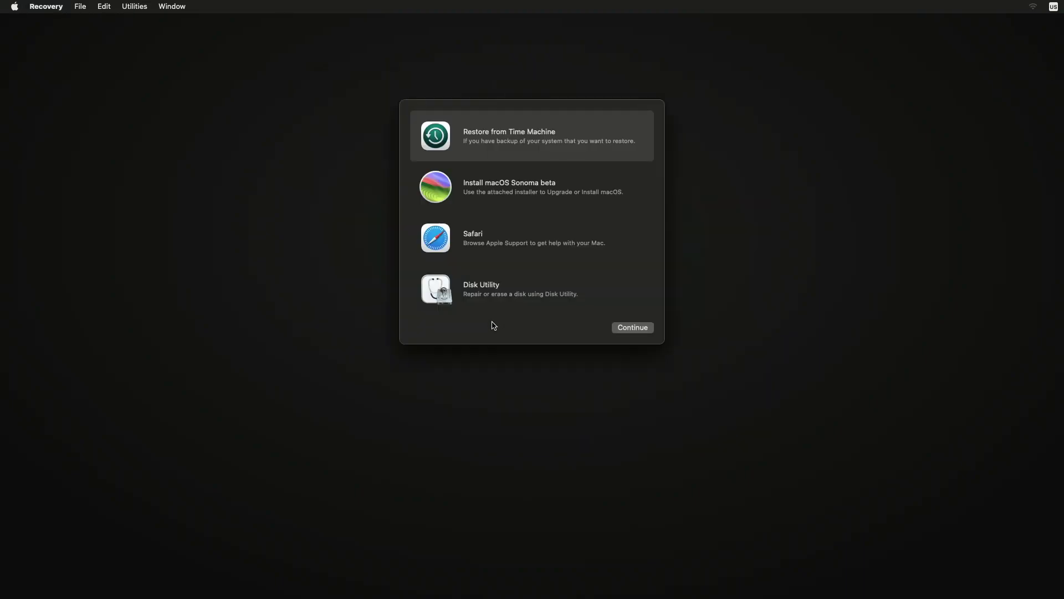
{"action": "left_click", "coordinate": [497, 296]}
{"action": "left_click", "coordinate": [625, 332]}
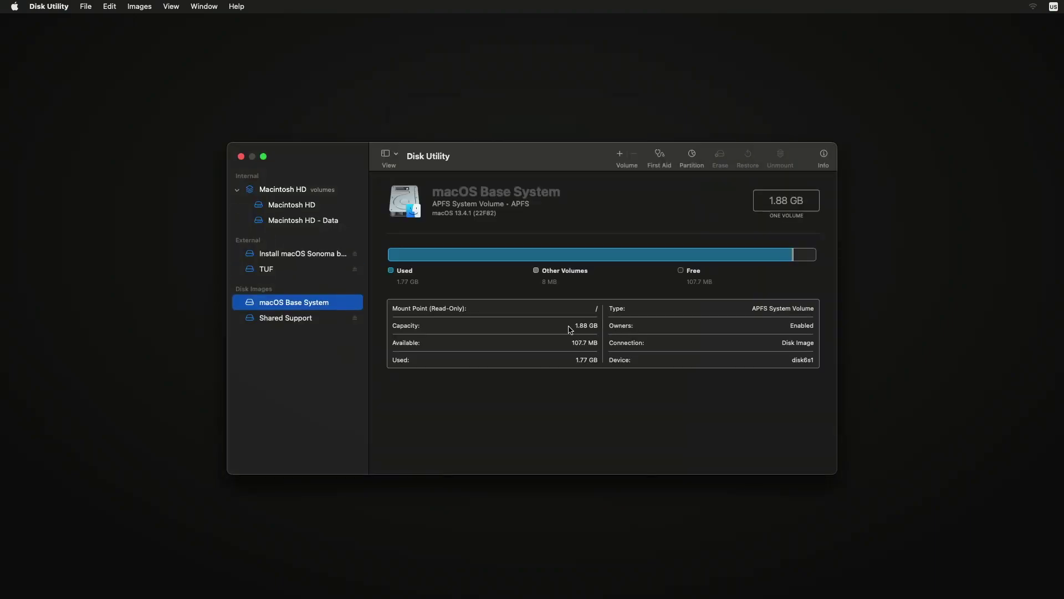
{"action": "left_click", "coordinate": [391, 155]}
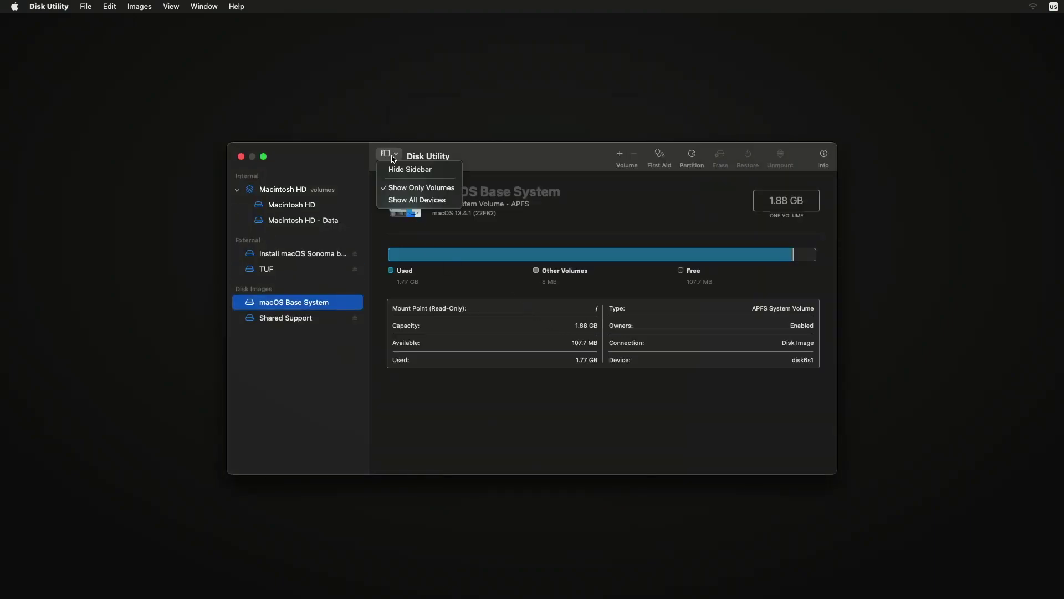
{"action": "left_click", "coordinate": [411, 198]}
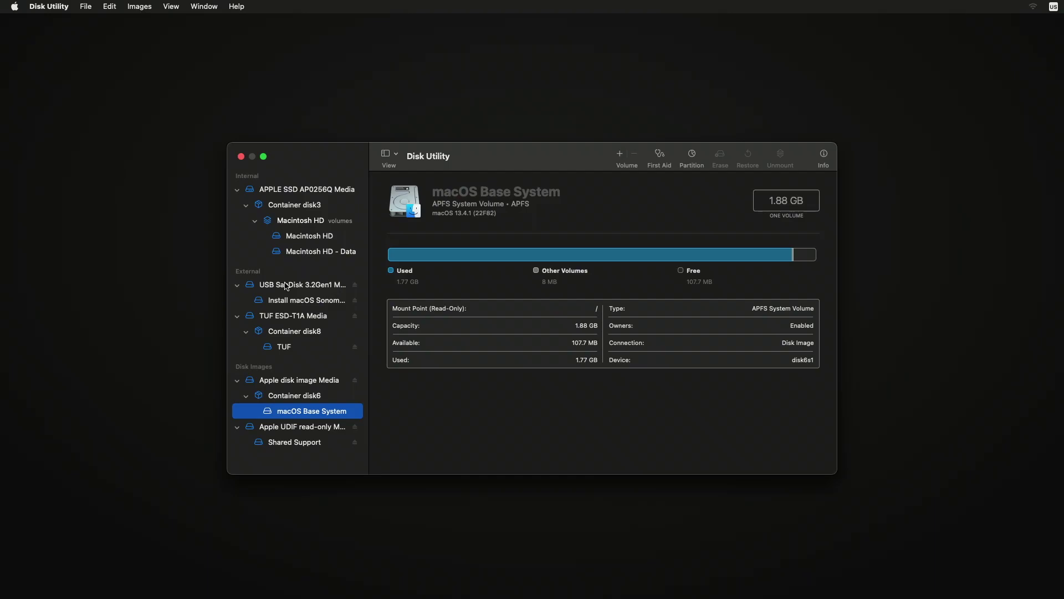
{"action": "left_click", "coordinate": [287, 316]}
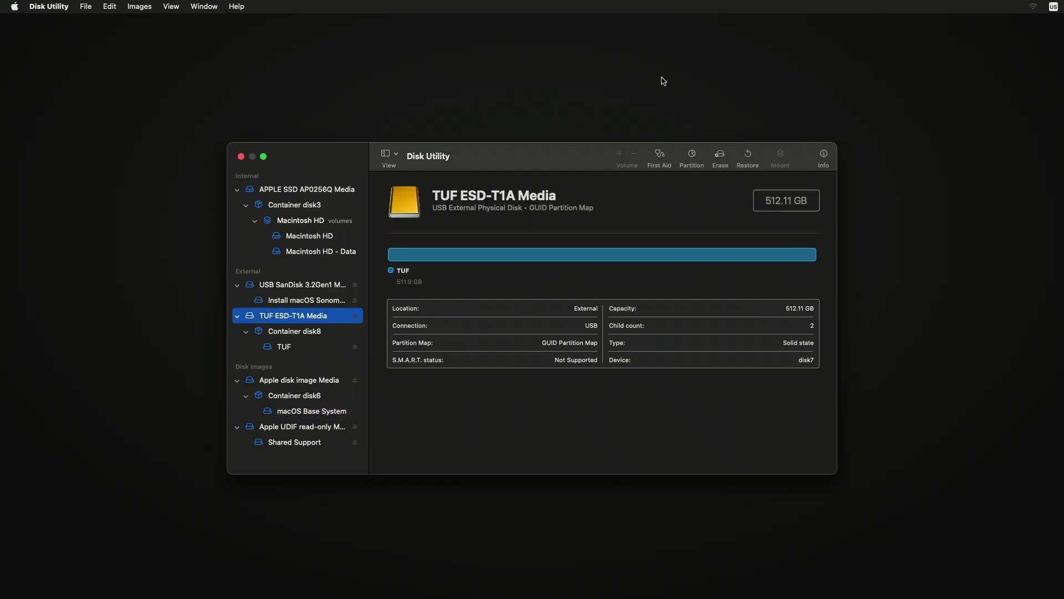
Erase the TUF drive as 'Macintosh HD' (APFS, GUID Partition Map)
{"action": "left_click", "coordinate": [720, 157]}
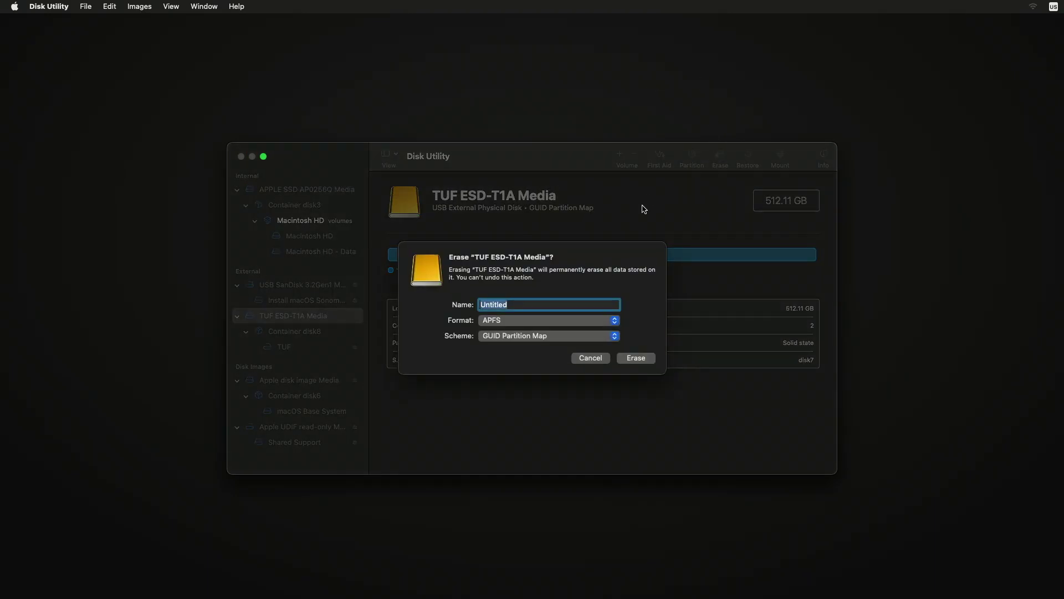
{"action": "type", "text": "Maci"}
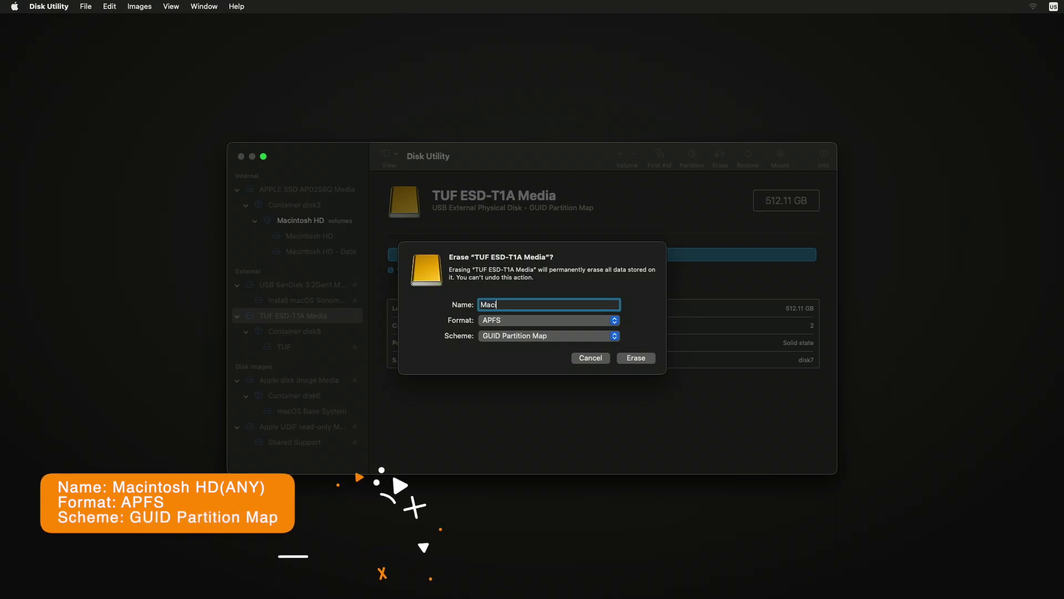
{"action": "type", "text": "ntosh H"}
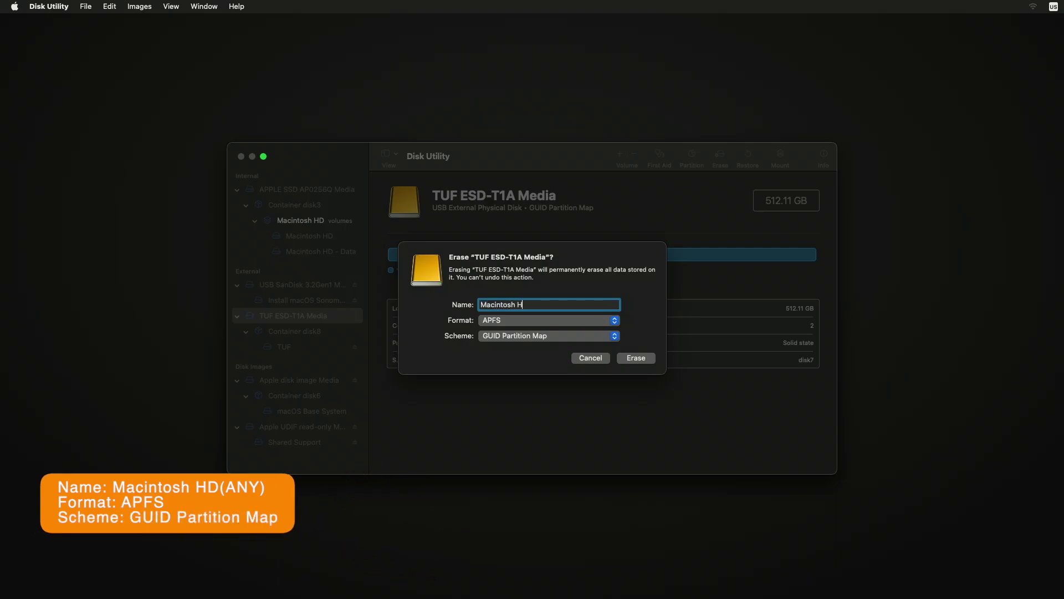
{"action": "type", "text": "D"}
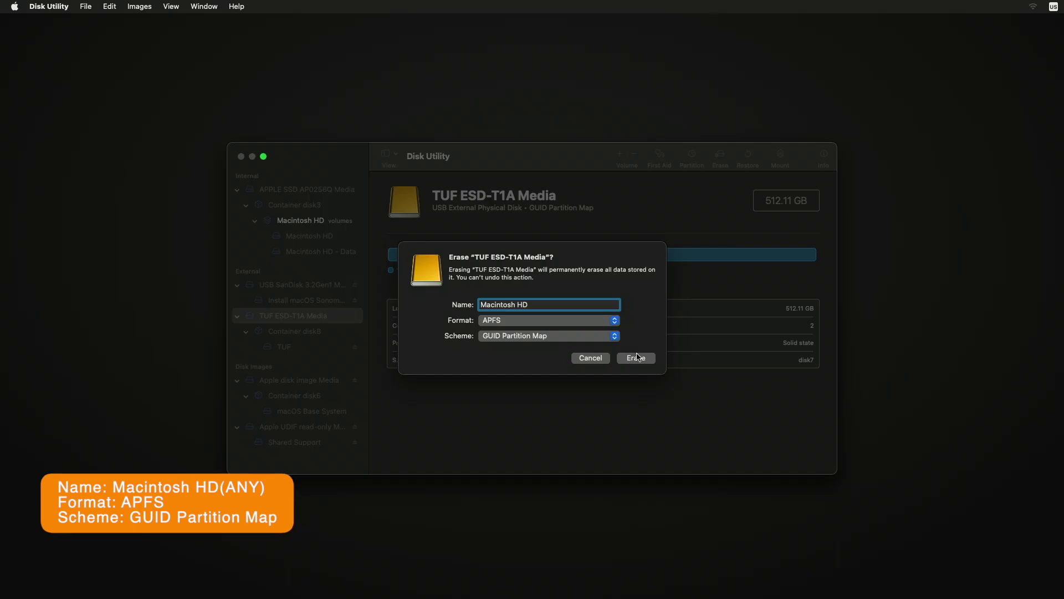
{"action": "left_click", "coordinate": [636, 357]}
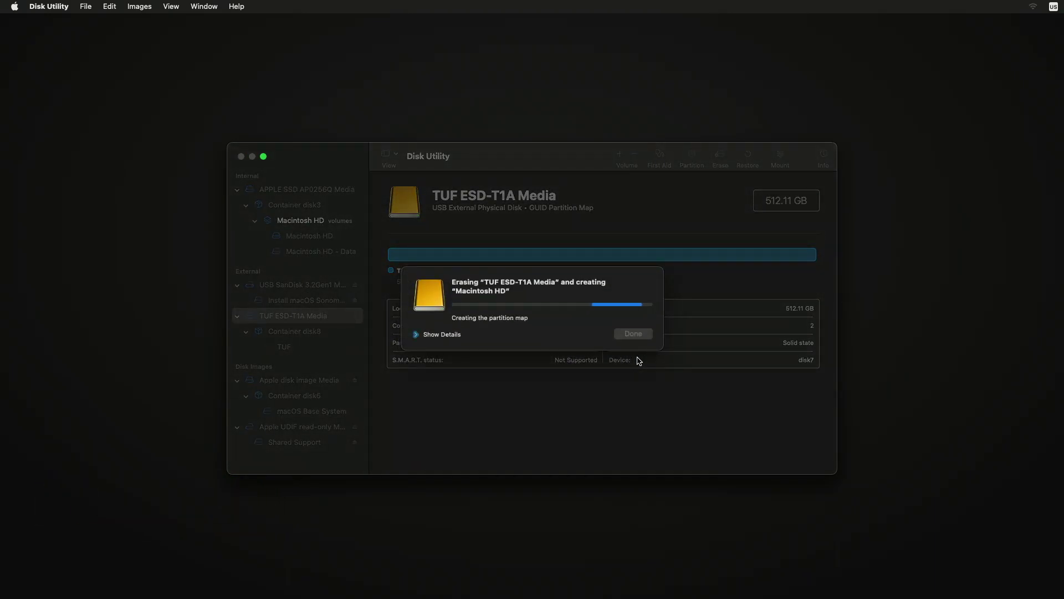
{"action": "left_click", "coordinate": [453, 335]}
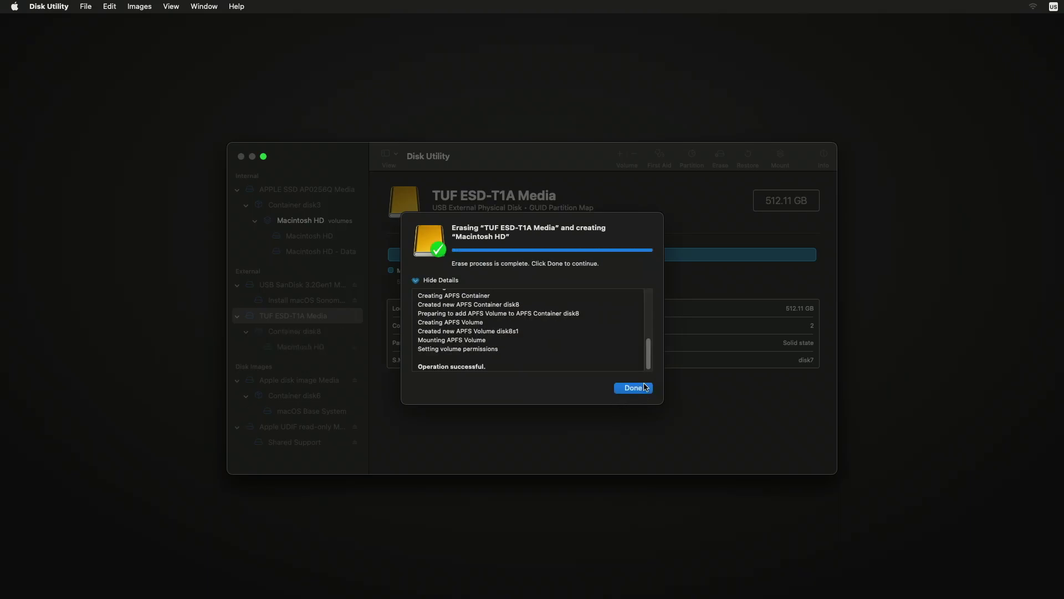
{"action": "left_click", "coordinate": [632, 387]}
Return to Recovery, choose Install macOS Sonoma beta, and agree to the software license
{"action": "left_click", "coordinate": [240, 156]}
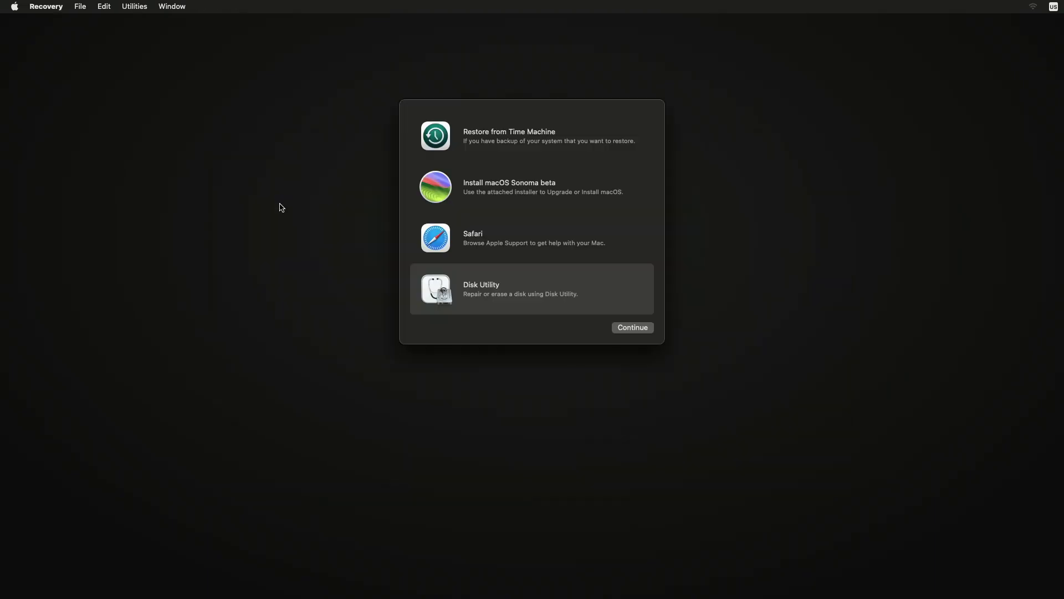
{"action": "left_click", "coordinate": [542, 200]}
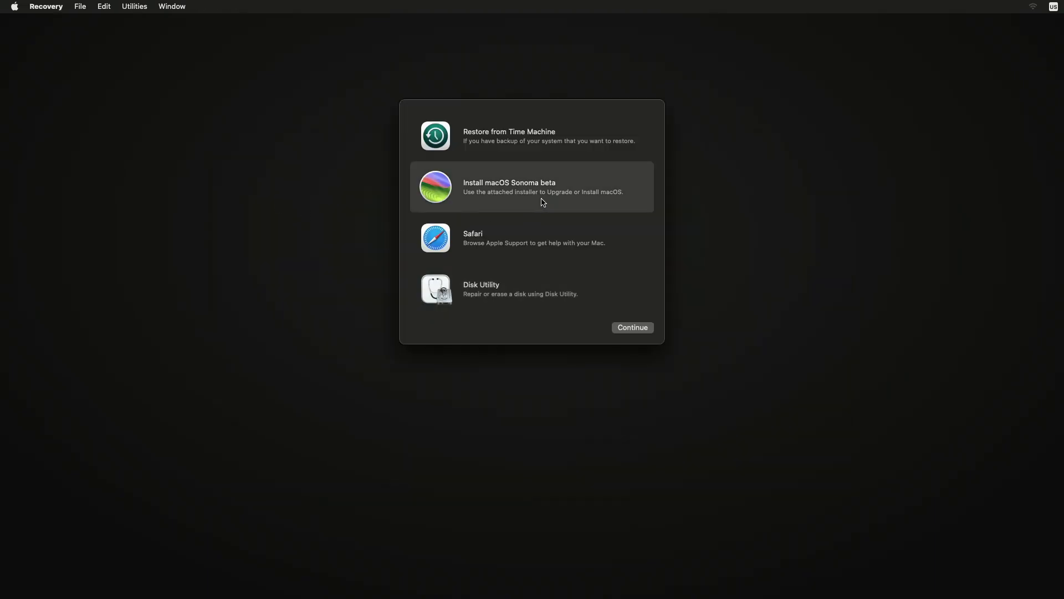
{"action": "left_click", "coordinate": [633, 331]}
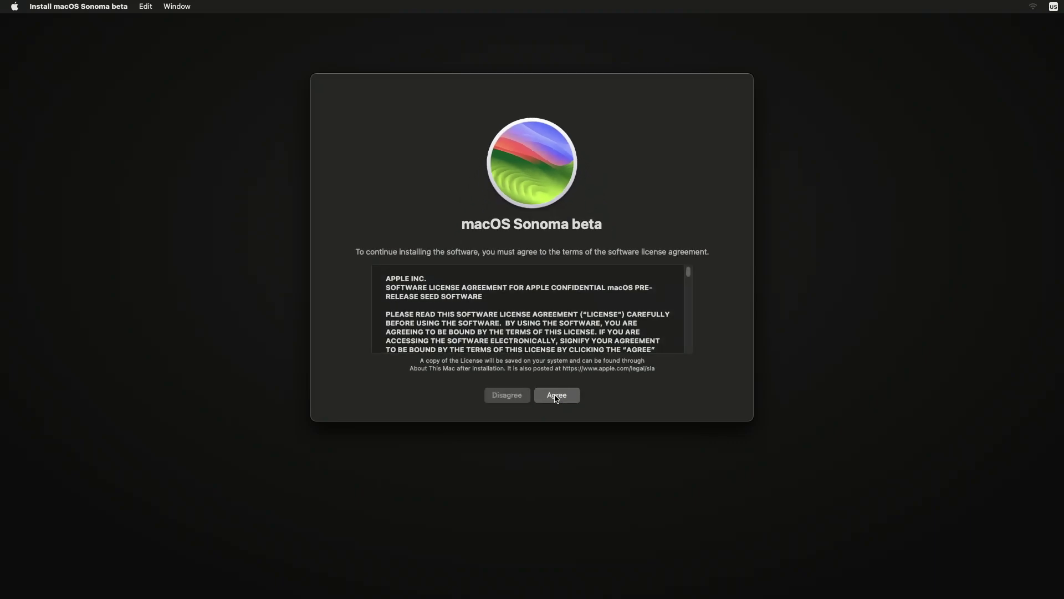
{"action": "left_click", "coordinate": [556, 395]}
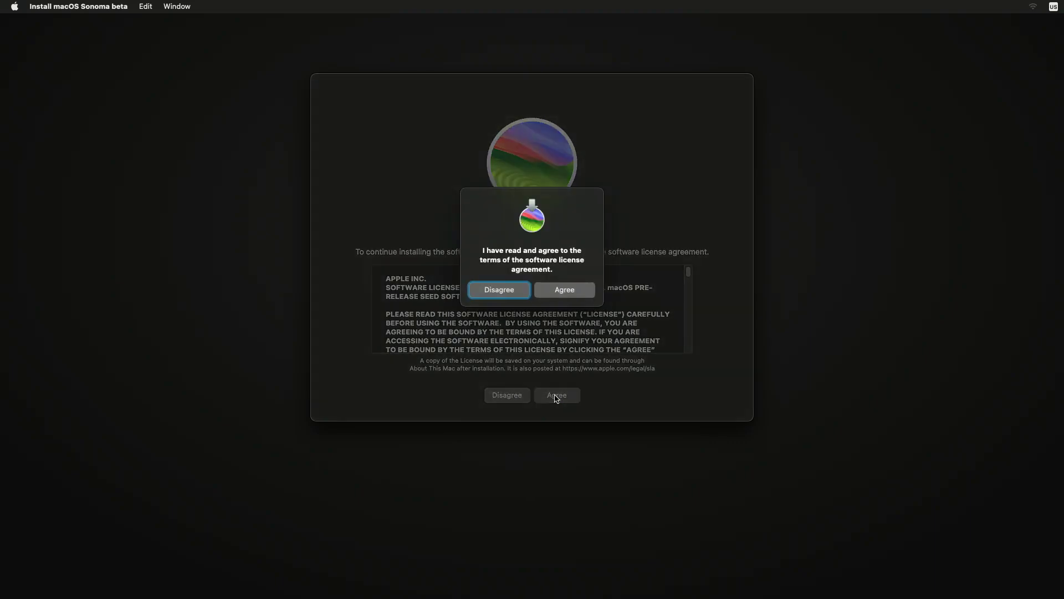
{"action": "left_click", "coordinate": [552, 289]}
Install onto Macintosh HD, choosing the volume owner and entering the administrator and owner passwords
{"action": "left_click", "coordinate": [525, 317]}
{"action": "left_click", "coordinate": [576, 395]}
{"action": "left_click", "coordinate": [542, 325]}
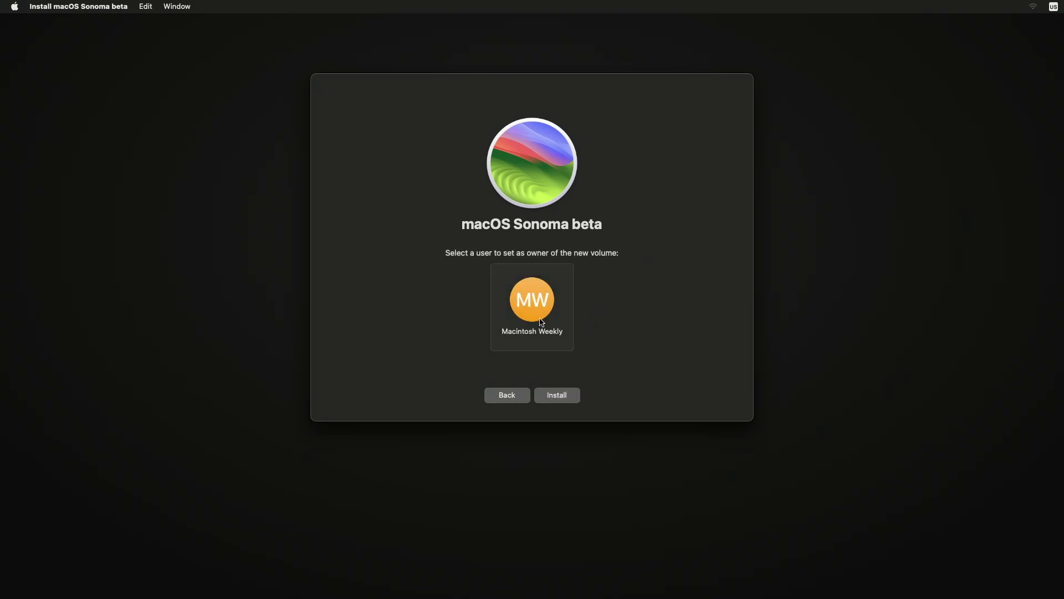
{"action": "left_click", "coordinate": [570, 395]}
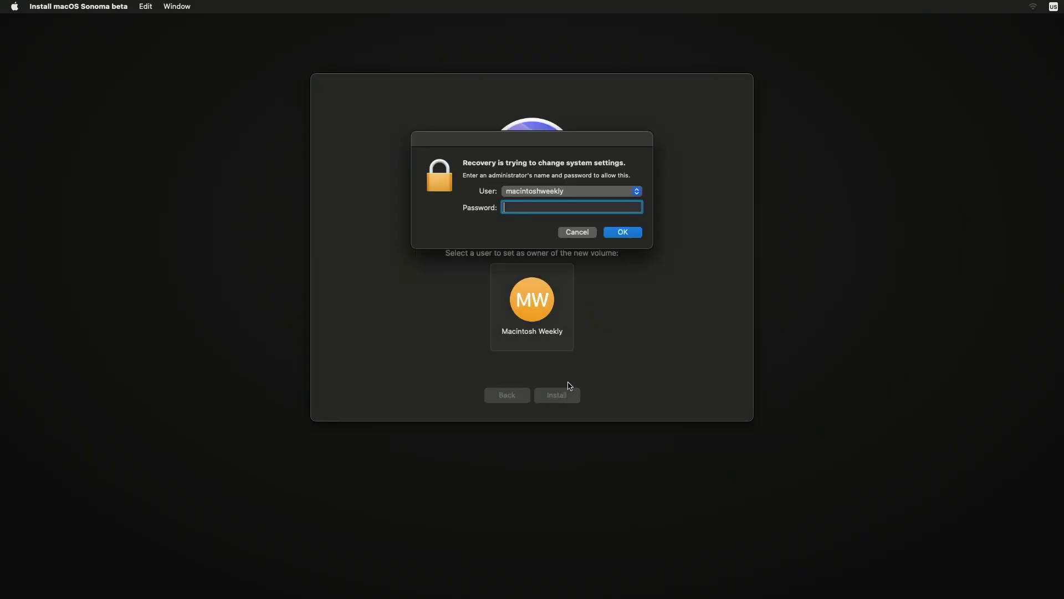
{"action": "type", "text": "••••"}
{"action": "key", "text": "Return"}
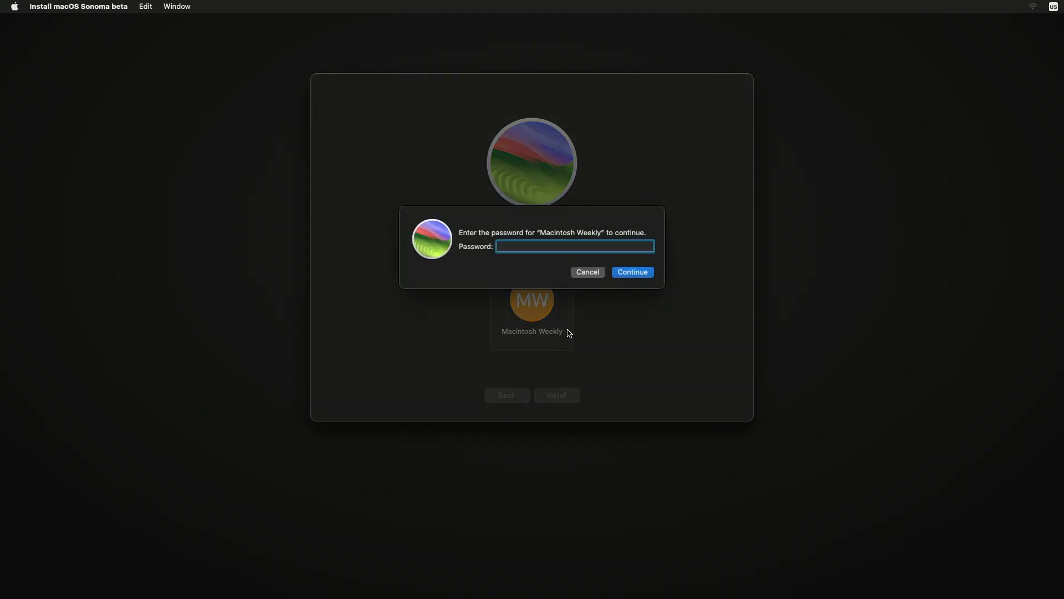
{"action": "type", "text": "••••"}
{"action": "key", "text": "Return"}
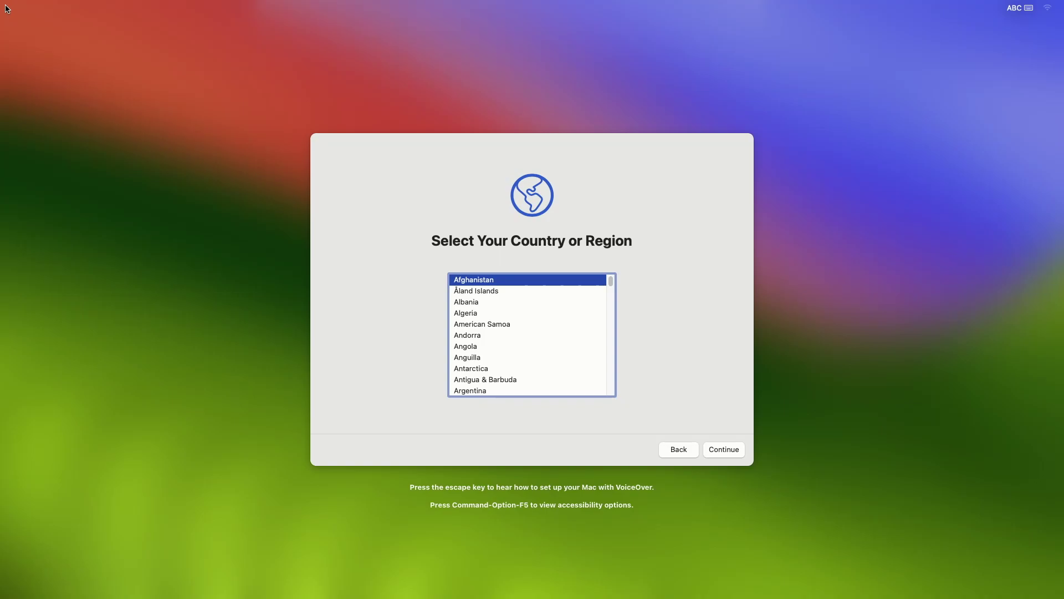
Choose United States, keep the default languages, skip accessibility, and decline data transfer
{"action": "left_click", "coordinate": [737, 449]}
{"action": "left_click", "coordinate": [730, 449]}
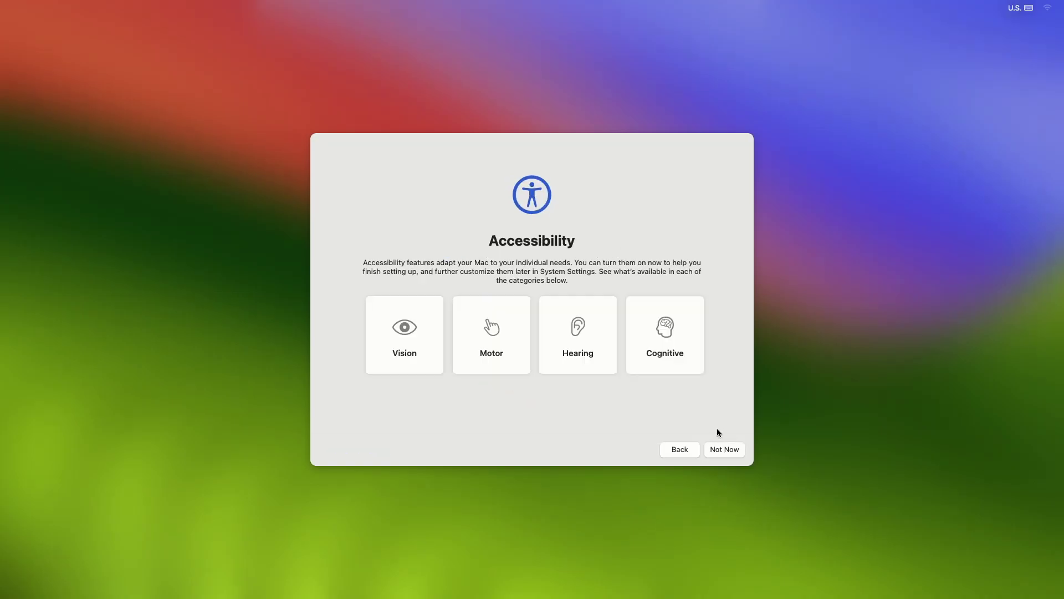
{"action": "left_click", "coordinate": [731, 449]}
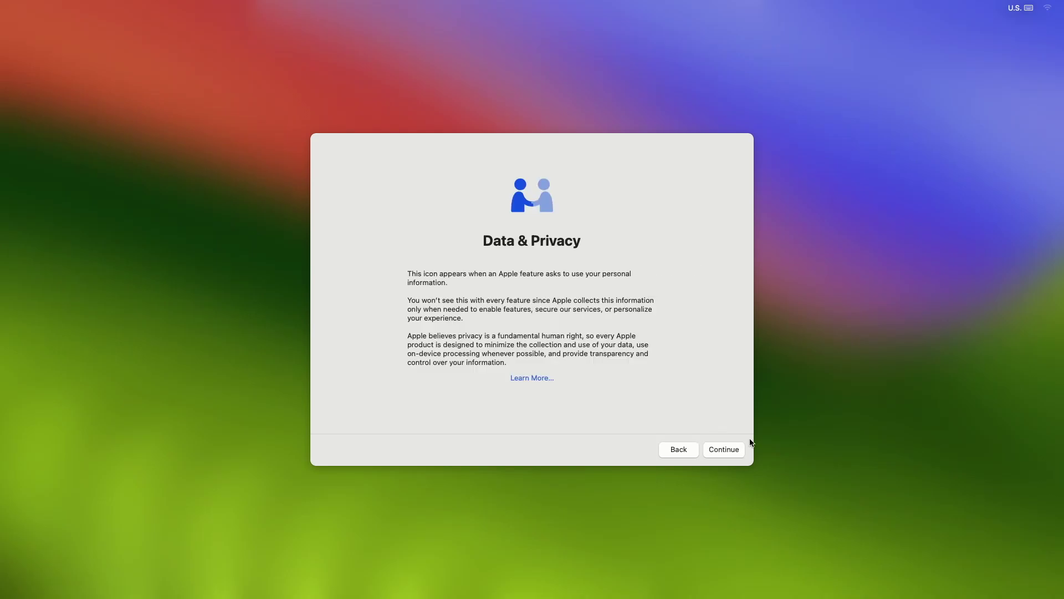
{"action": "left_click", "coordinate": [732, 449]}
{"action": "left_click", "coordinate": [355, 449]}
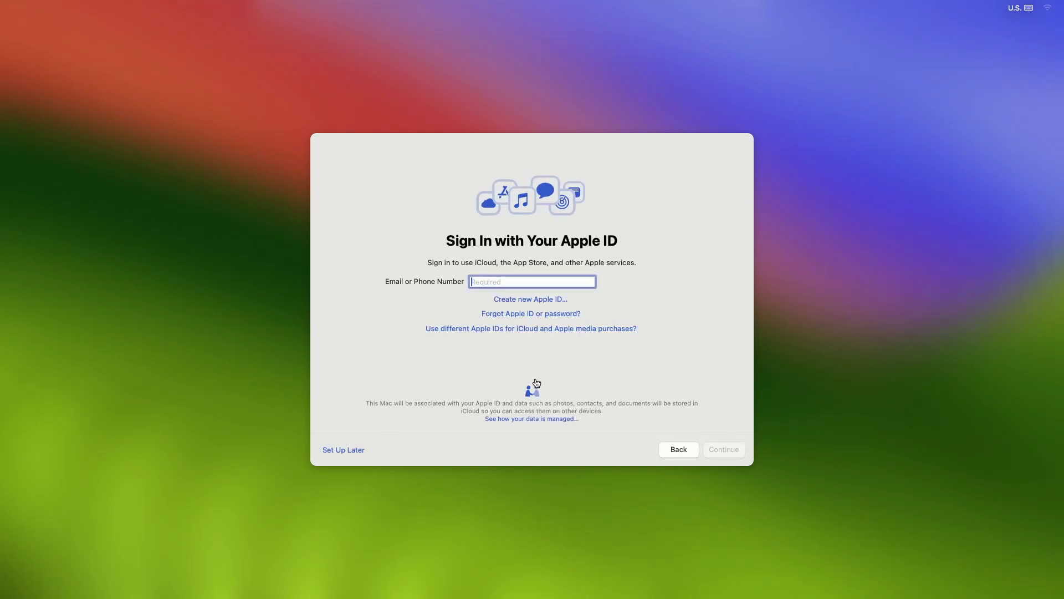
Skip Apple ID sign-in and agree to the macOS terms and conditions
{"action": "left_click", "coordinate": [357, 450]}
{"action": "left_click", "coordinate": [589, 351]}
{"action": "left_click", "coordinate": [724, 449]}
{"action": "left_click", "coordinate": [563, 339]}
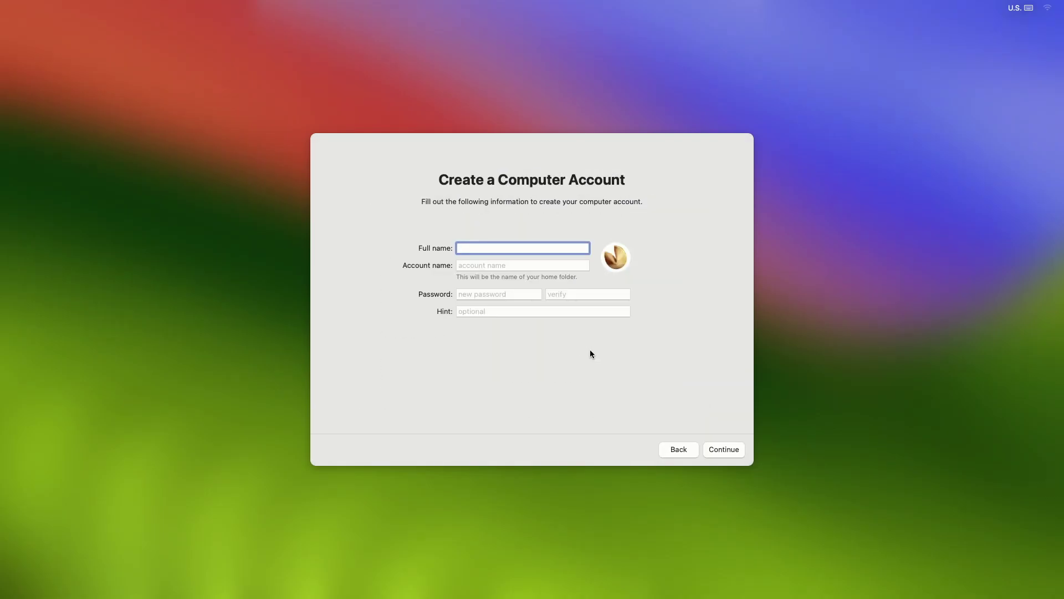
Fill in the account's full name and enter the account password twice
{"action": "type", "text": "Macintosh Weekly"}
{"action": "key", "text": "Tab"}
{"action": "key", "text": "Tab"}
{"action": "type", "text": "pass"}
{"action": "key", "text": "Tab"}
{"action": "type", "text": "pass"}
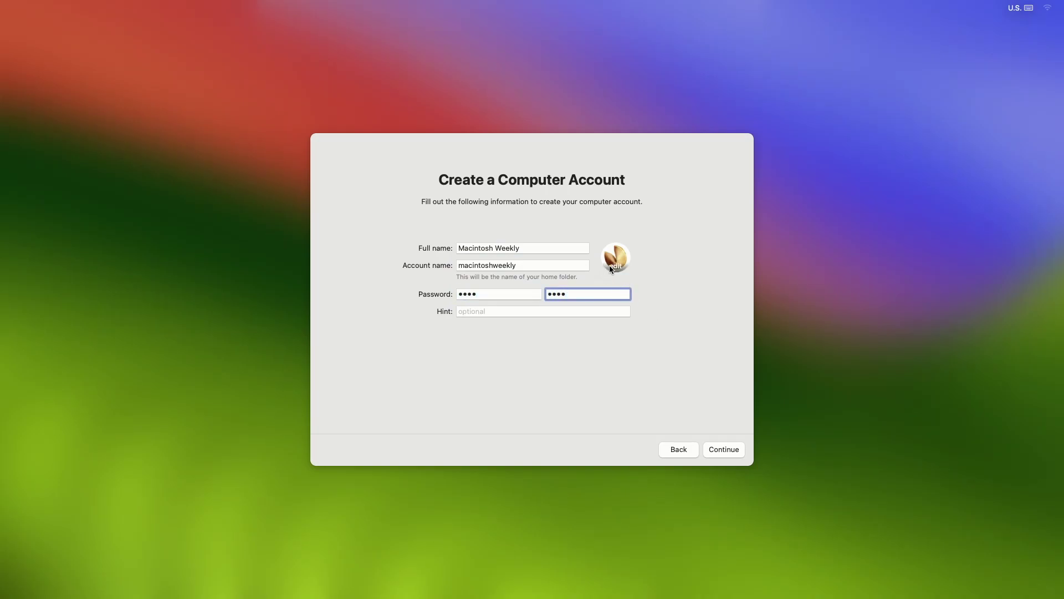
Set an orange monogram with the account initials as the picture and create the account
{"action": "left_click", "coordinate": [612, 268]}
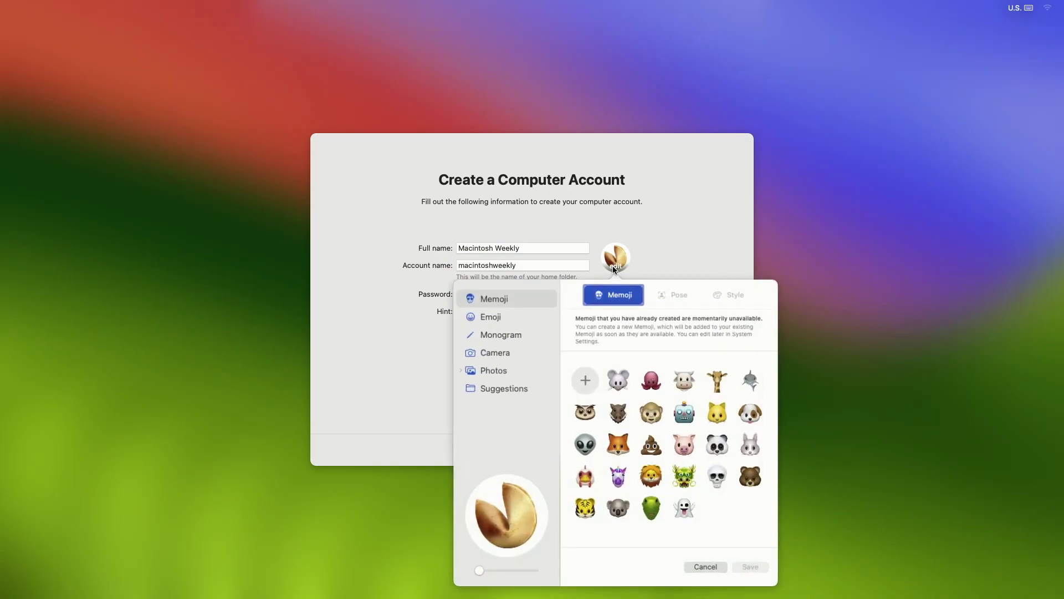
{"action": "left_click", "coordinate": [540, 334]}
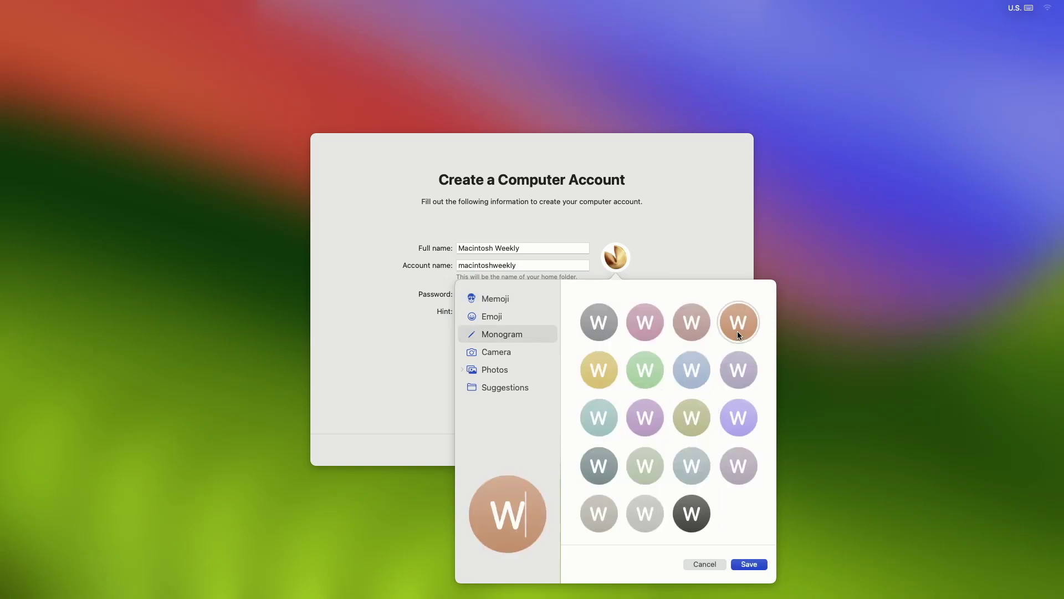
{"action": "key", "text": "BackSpace"}
{"action": "type", "text": "MW"}
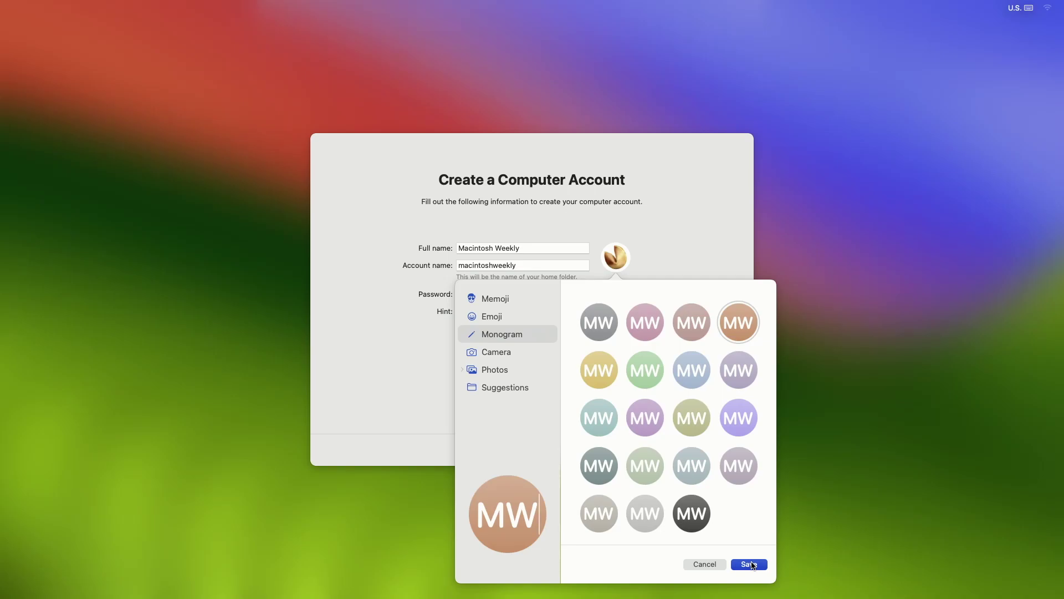
{"action": "left_click", "coordinate": [749, 565]}
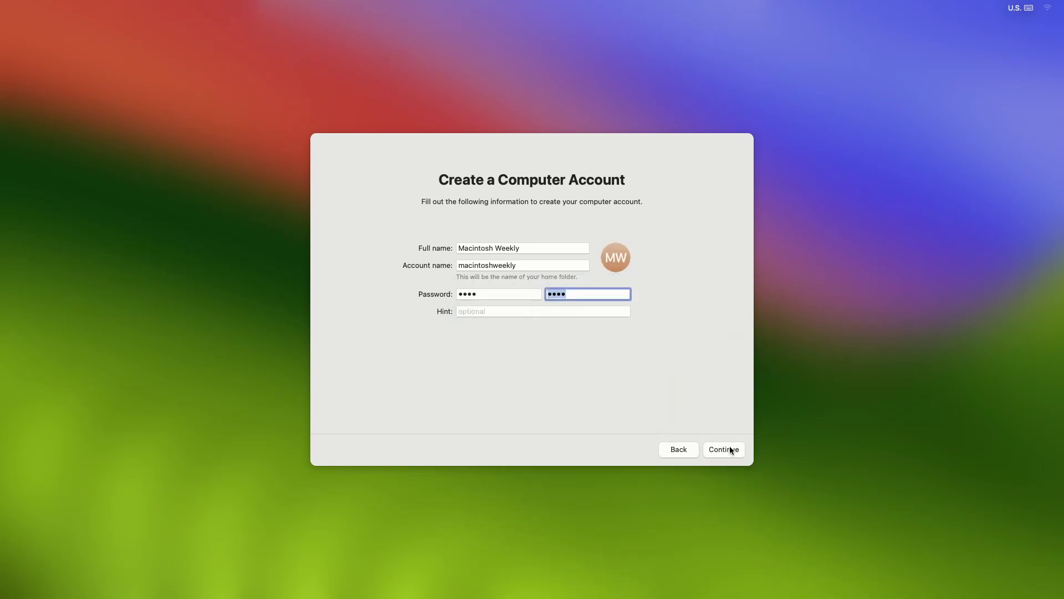
{"action": "left_click", "coordinate": [730, 450]}
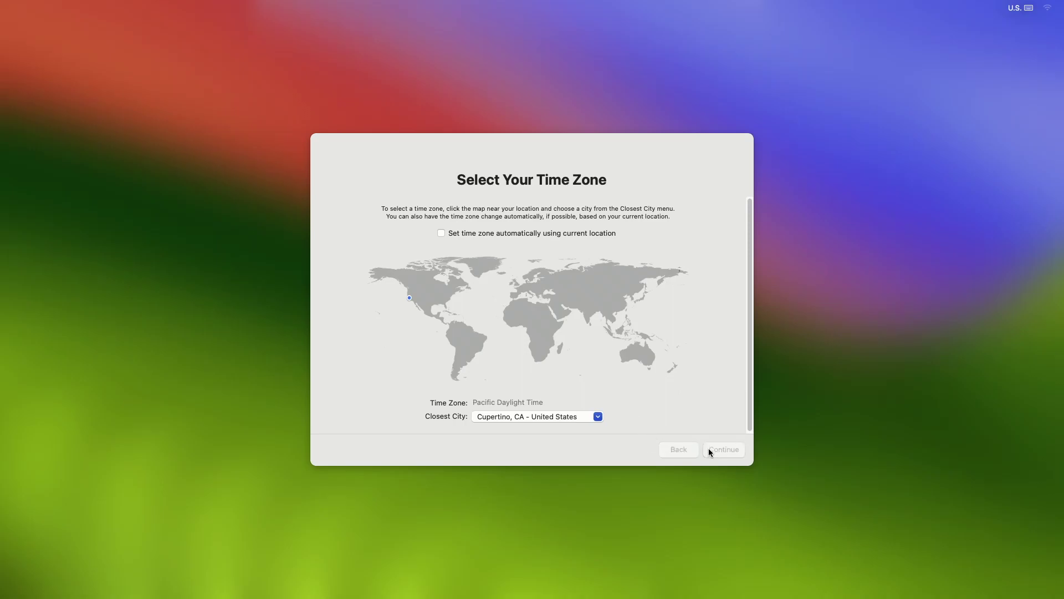
Accept the Cupertino time zone, skip analytics and Screen Time, and keep the Light appearance
{"action": "left_click", "coordinate": [711, 449]}
{"action": "left_click", "coordinate": [719, 450]}
{"action": "left_click", "coordinate": [738, 453]}
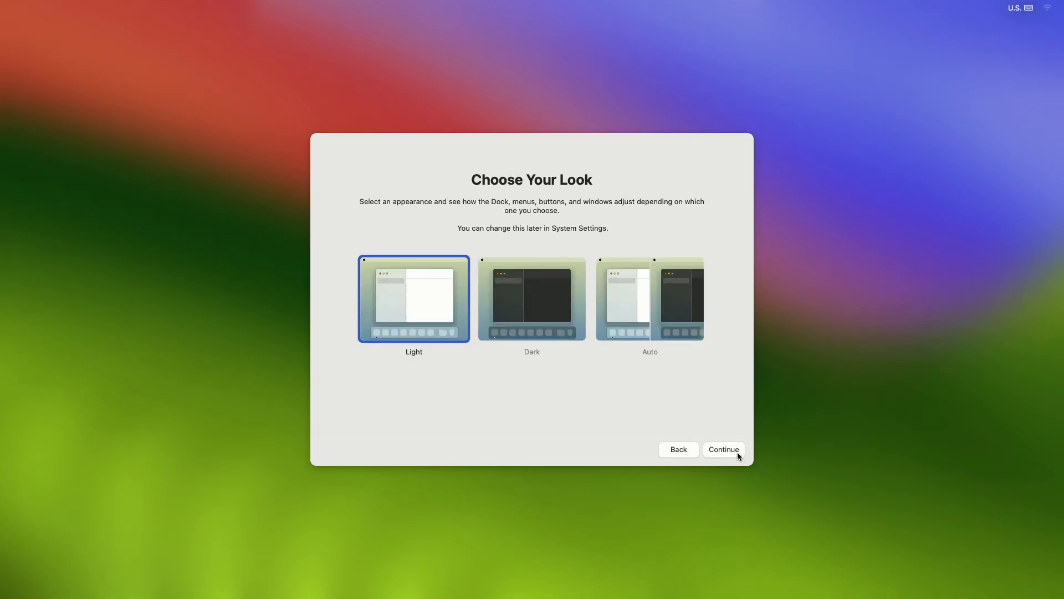
{"action": "left_click", "coordinate": [738, 451]}
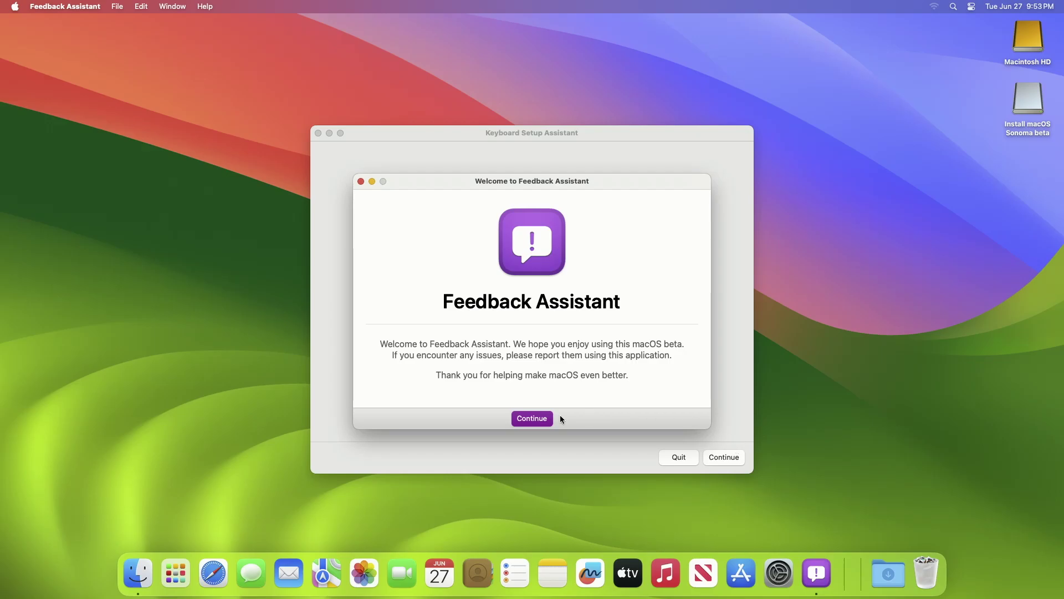
Accept the Feedback Assistant license and close its sign-in window
{"action": "left_click", "coordinate": [549, 419]}
{"action": "left_click", "coordinate": [681, 428]}
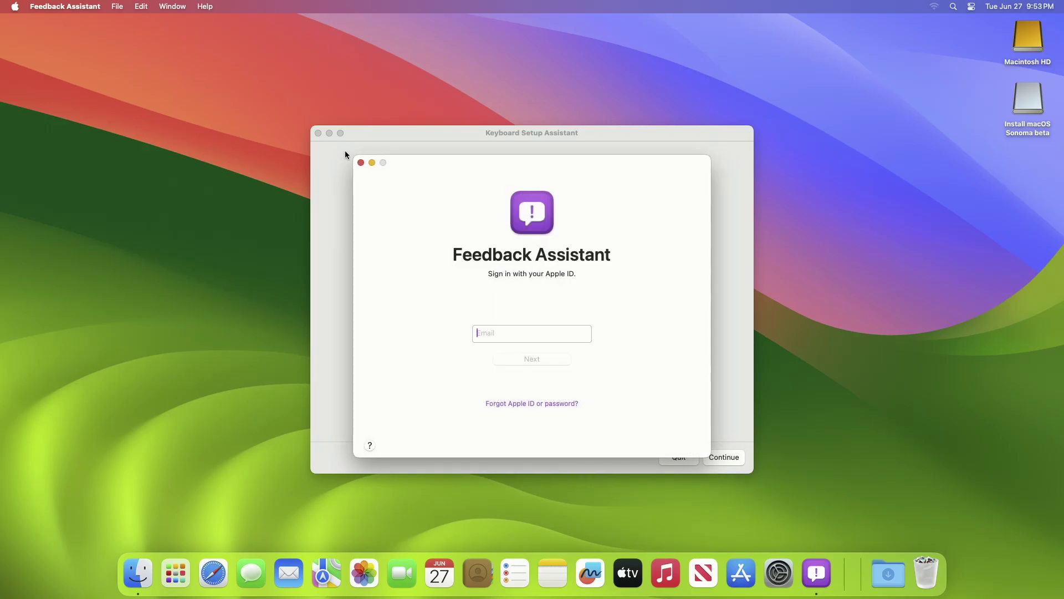
{"action": "left_click", "coordinate": [361, 163]}
Identify the keyboard as ANSI with Keyboard Setup Assistant by pressing Z and slash
{"action": "left_click", "coordinate": [717, 457]}
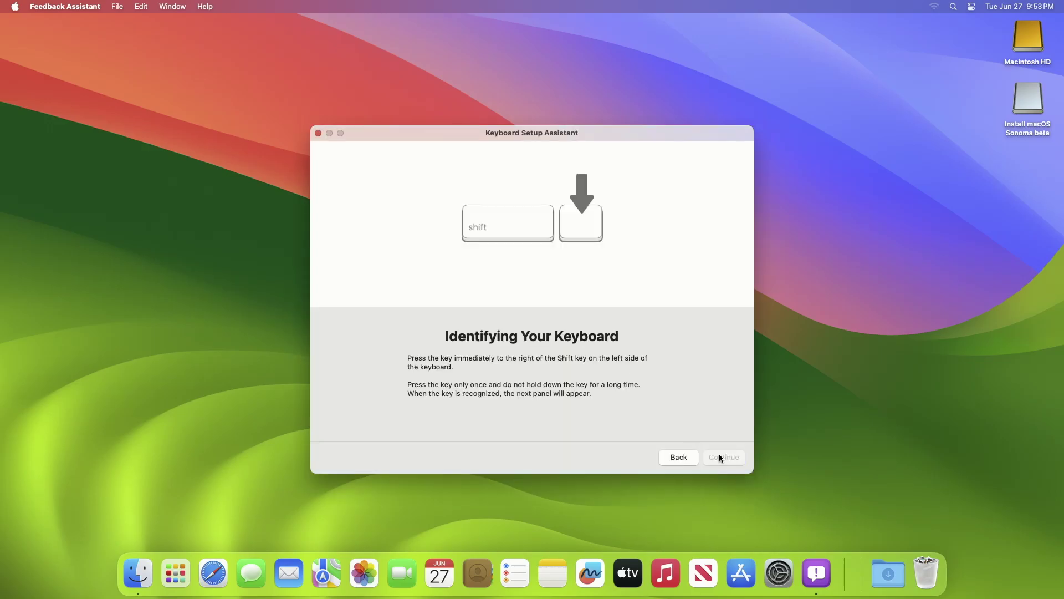
{"action": "key", "text": "z"}
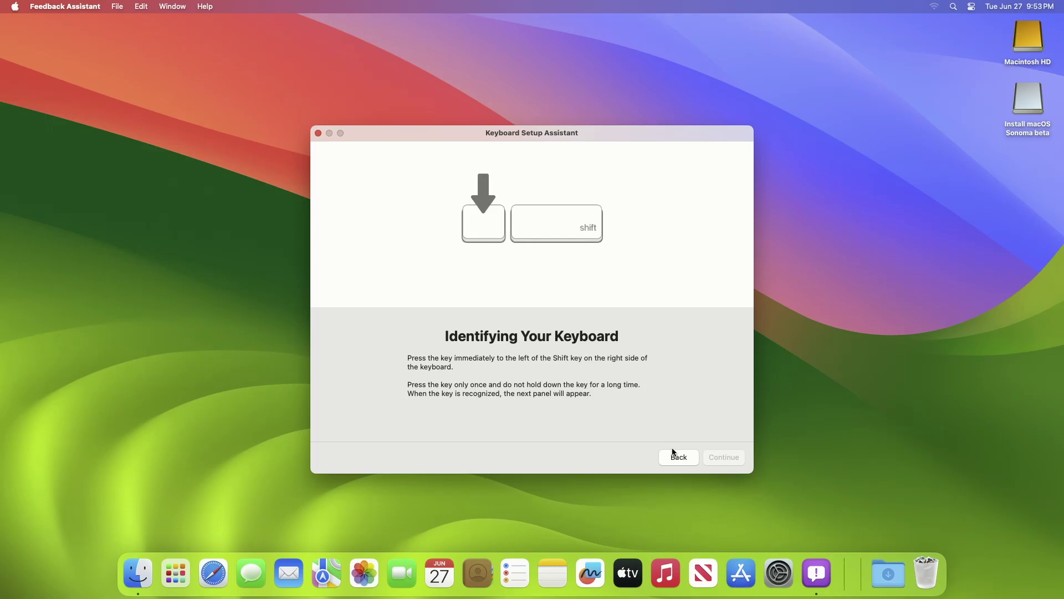
{"action": "key", "text": "slash"}
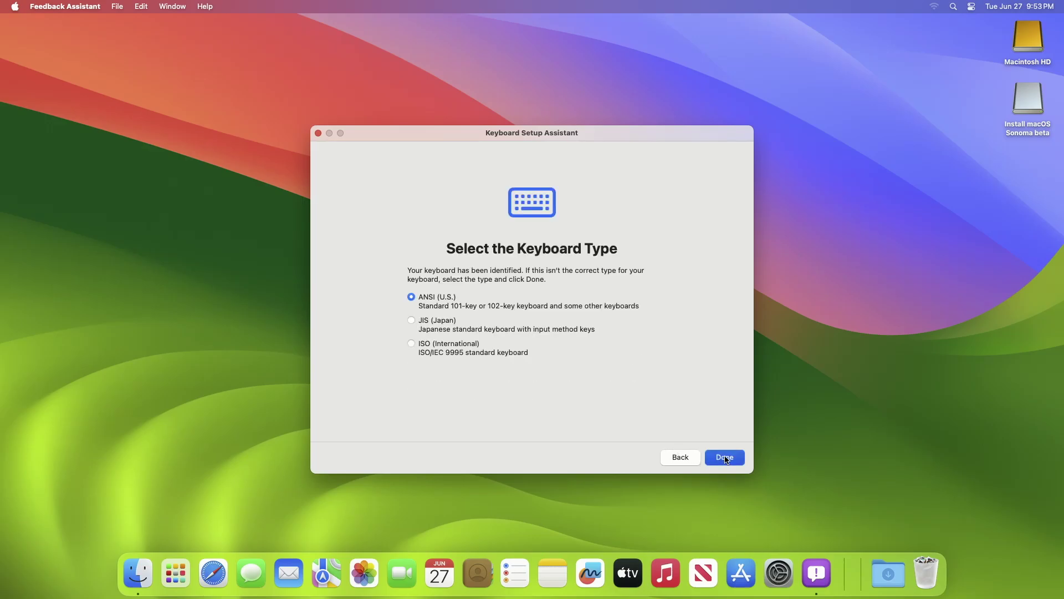
{"action": "left_click", "coordinate": [724, 457]}
{"action": "right_click", "coordinate": [822, 580]}
Quit Feedback Assistant and eject the Sonoma installer volume
{"action": "left_click", "coordinate": [812, 535]}
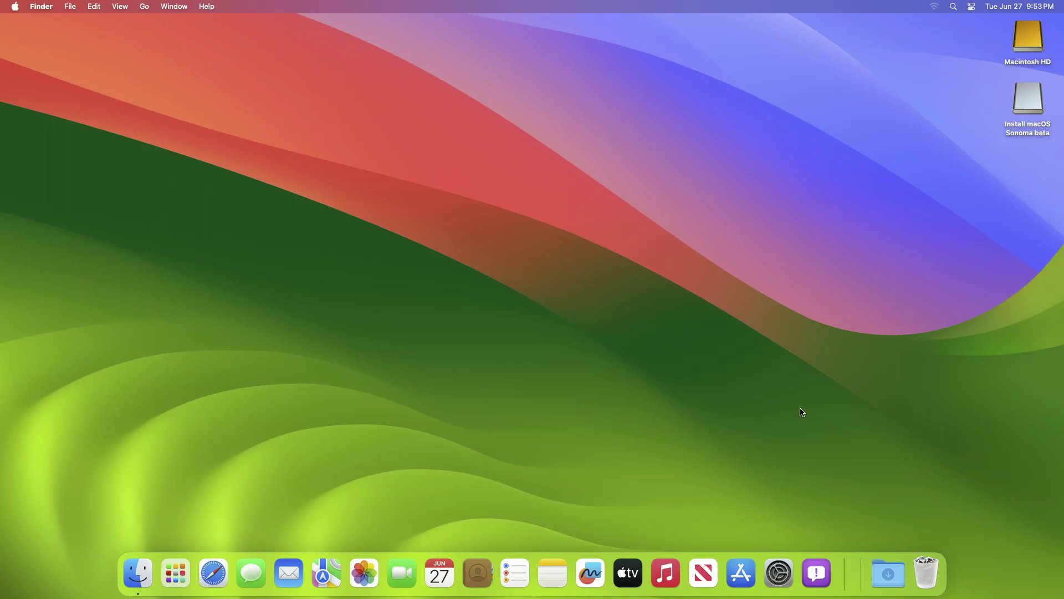
{"action": "right_click", "coordinate": [1016, 100]}
{"action": "left_click", "coordinate": [976, 119]}
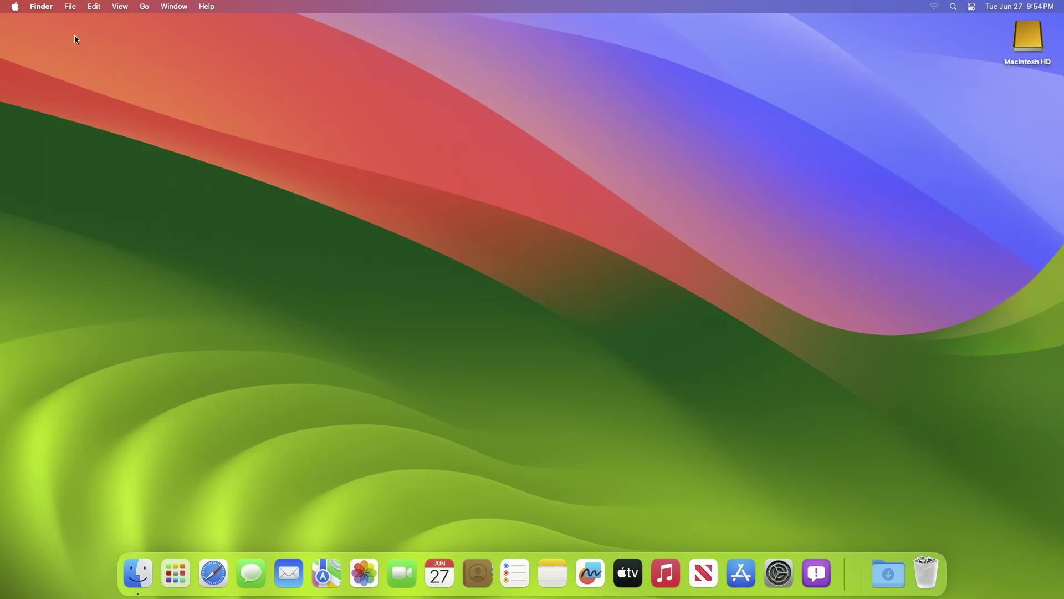
In Finder settings, show hard disks and connected servers on the desktop
{"action": "left_click", "coordinate": [41, 6]}
{"action": "left_click", "coordinate": [54, 41]}
{"action": "left_click", "coordinate": [69, 94]}
{"action": "left_click", "coordinate": [70, 128]}
{"action": "left_click", "coordinate": [14, 27]}
Check the Startup Disk page under General in System Settings
{"action": "left_click", "coordinate": [779, 571]}
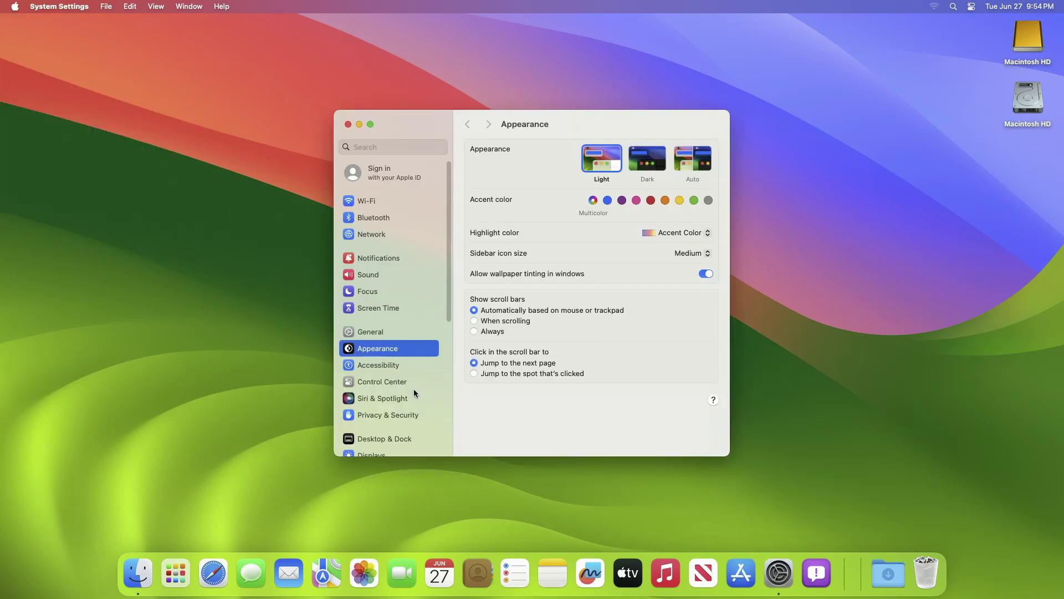
{"action": "left_click", "coordinate": [410, 332]}
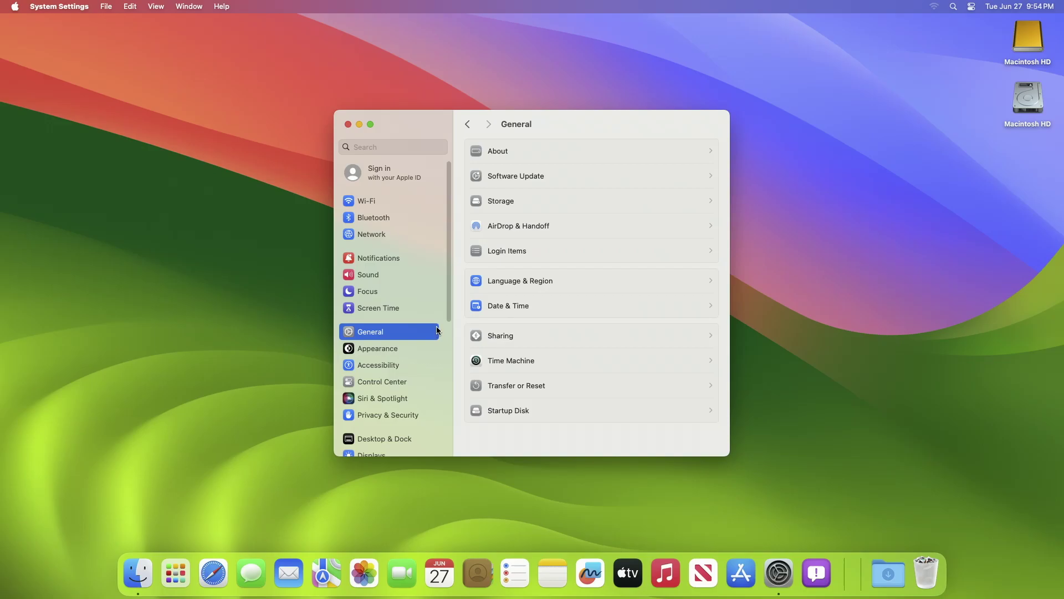
{"action": "left_click", "coordinate": [540, 410]}
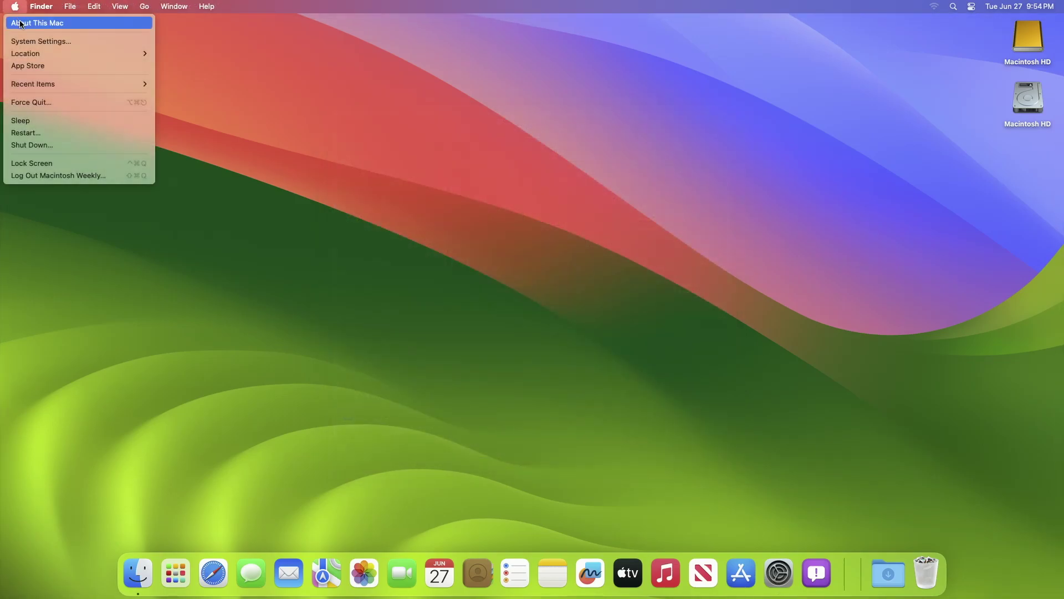
Open About This Mac and reveal the macOS 14.0 Beta build number 23A5276g
{"action": "left_click", "coordinate": [468, 149]}
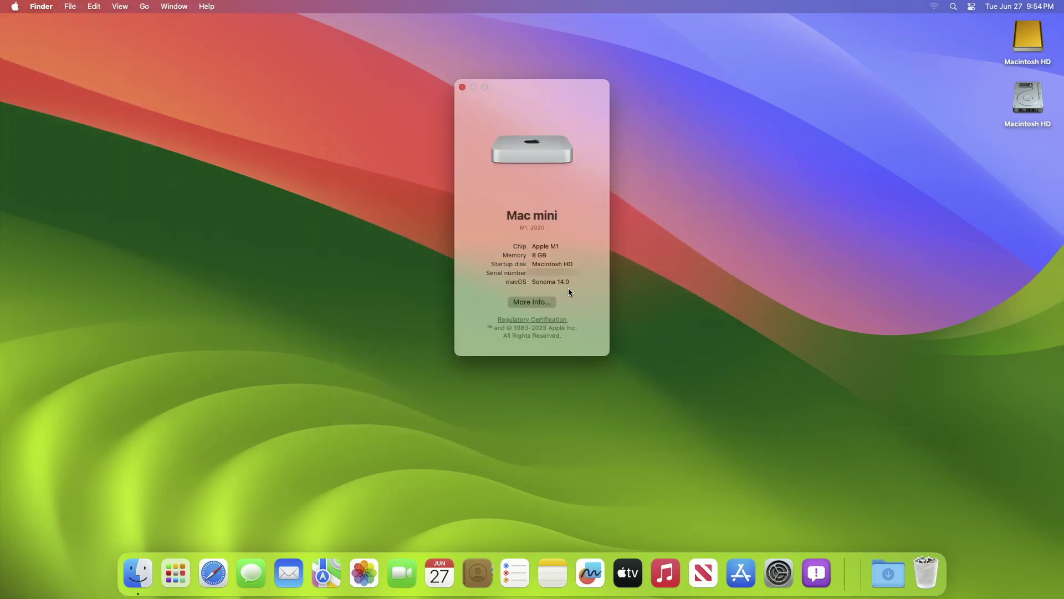
{"action": "left_click", "coordinate": [557, 279]}
{"action": "left_click", "coordinate": [565, 280]}
{"action": "left_click_drag", "start_coordinate": [551, 282], "coordinate": [581, 282]}
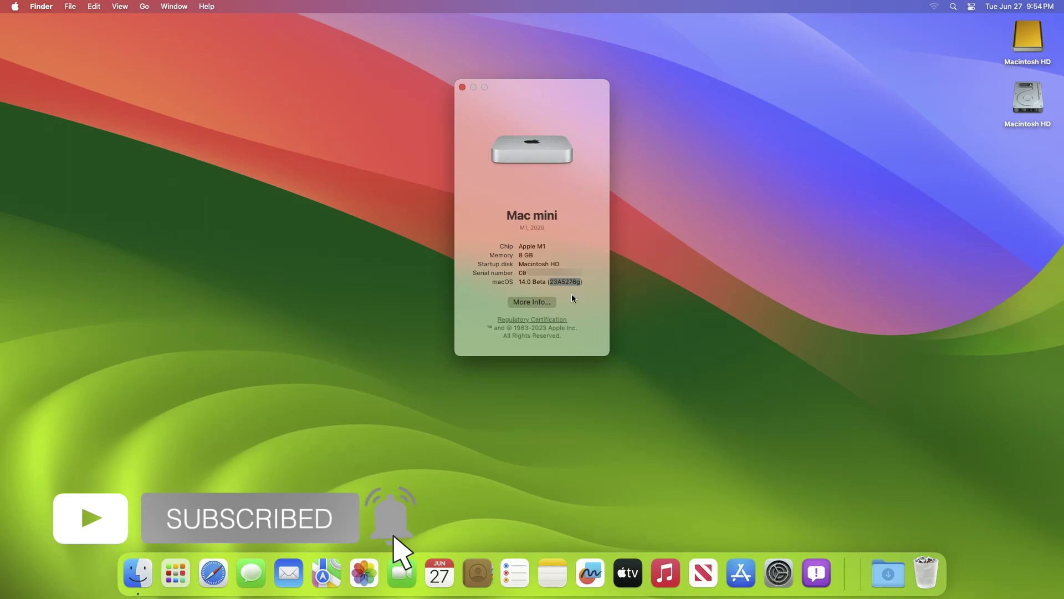
{"action": "left_click", "coordinate": [559, 291]}
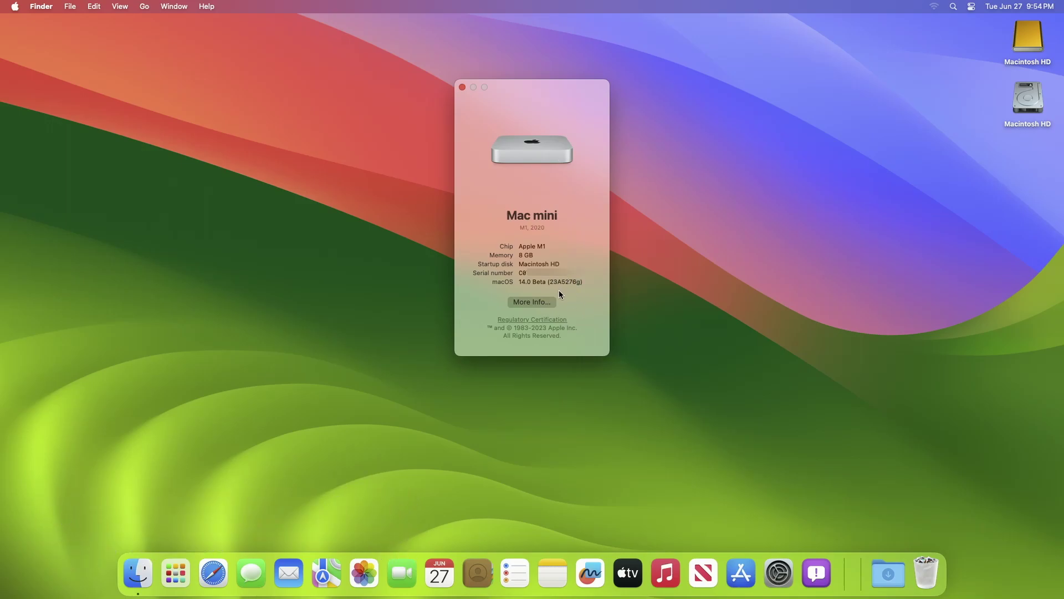